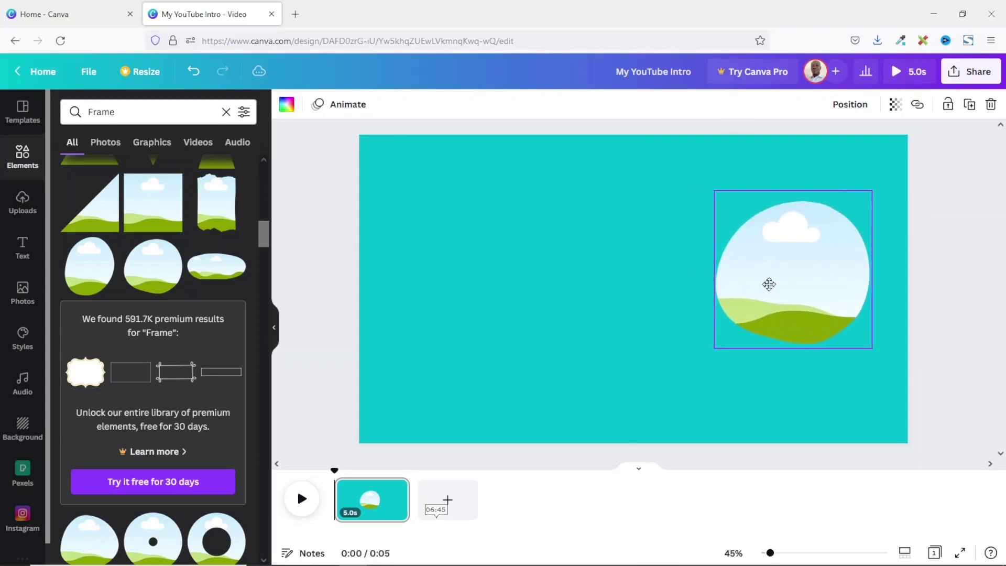
# Step: Enlarge the circular frame on the right and drop the uploaded man photo into it
pyautogui.moveTo(715, 218); pyautogui.dragTo(652, 152)
pyautogui.moveTo(757, 291); pyautogui.dragTo(763, 312)
pyautogui.click(22, 204)
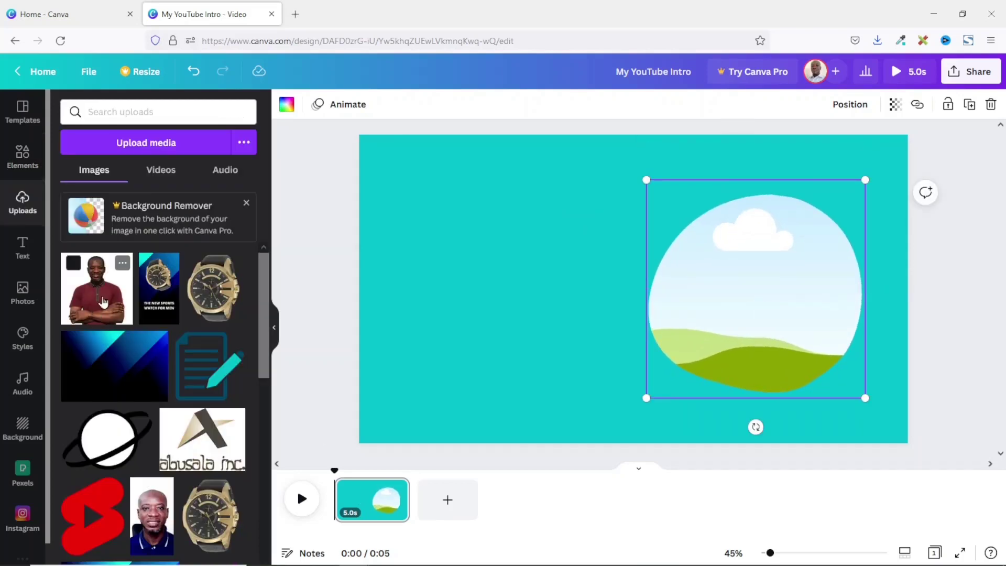
pyautogui.click(96, 288)
pyautogui.moveTo(586, 236); pyautogui.dragTo(619, 240)
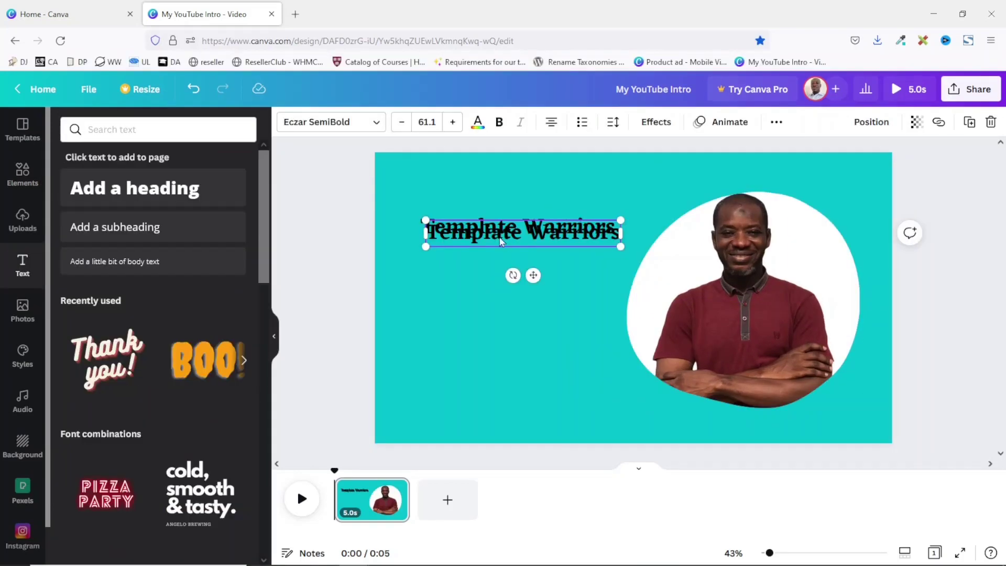
# Step: Move the duplicate title below the original and paste in the subtitle wording
pyautogui.moveTo(523, 227); pyautogui.dragTo(493, 260)
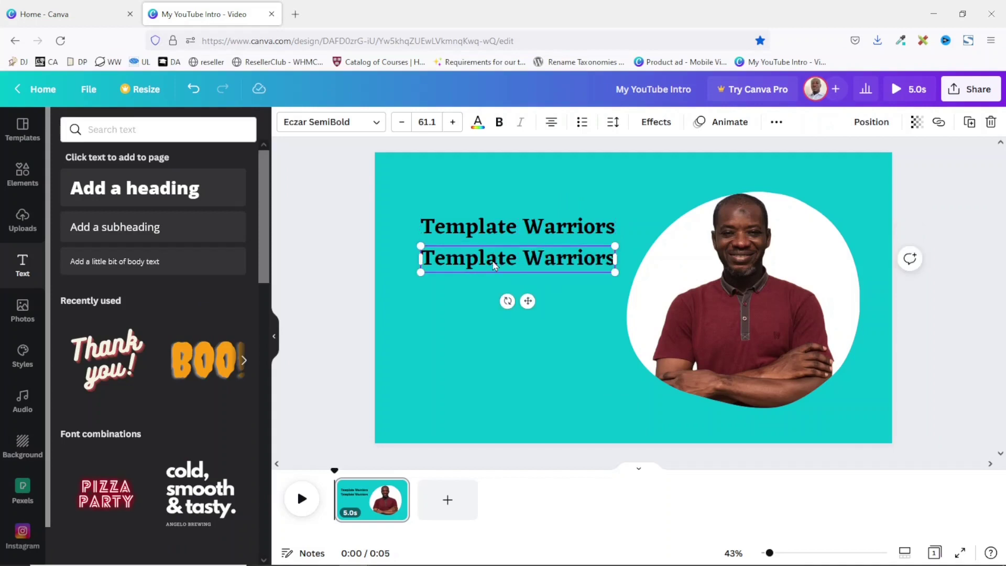
pyautogui.doubleClick(493, 261)
pyautogui.hotkey('ctrl', 'a')
pyautogui.write('Creating & Selling Digital Products')
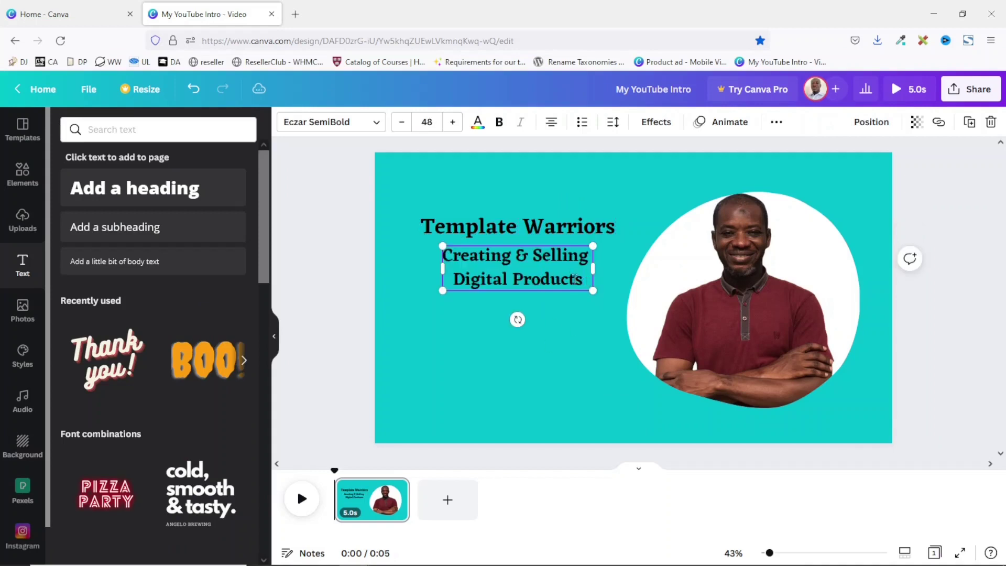
pyautogui.hotkey('ctrl', 'a')
# Step: Left-align the subtitle, shift it slightly left, and play the intro full screen
pyautogui.click(551, 122)
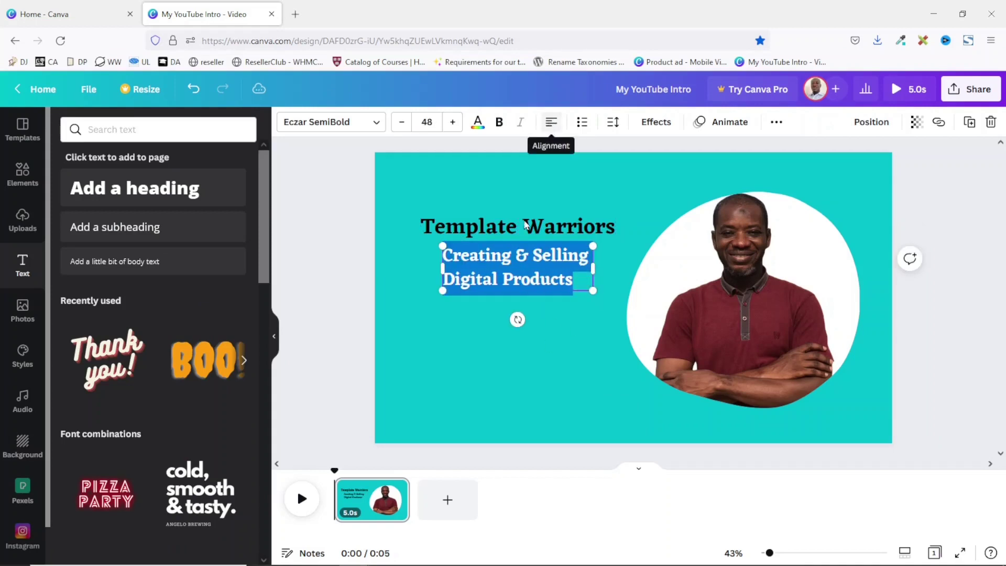
pyautogui.click(573, 335)
pyautogui.moveTo(516, 283); pyautogui.dragTo(494, 283)
pyautogui.hotkey('ctrl', 'alt', 'p')
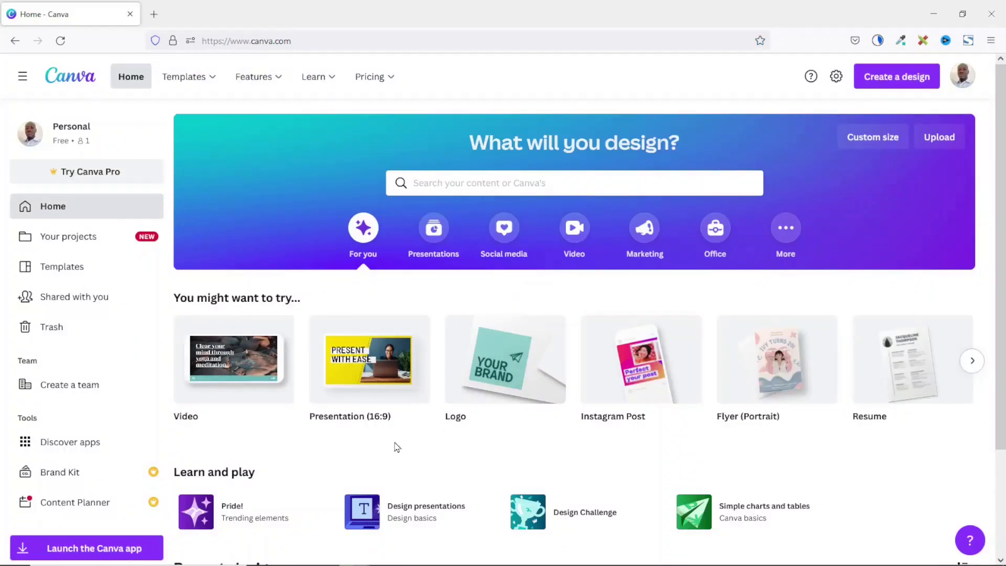
# Step: Search 'video' in Create a design and choose the 1920 × 1080 px Video
pyautogui.click(900, 81)
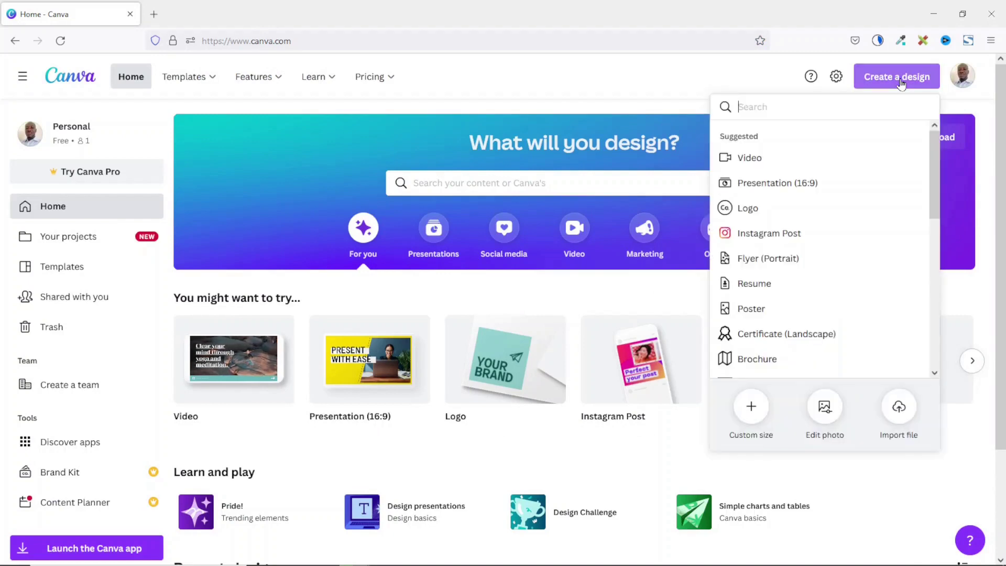
pyautogui.write('vid')
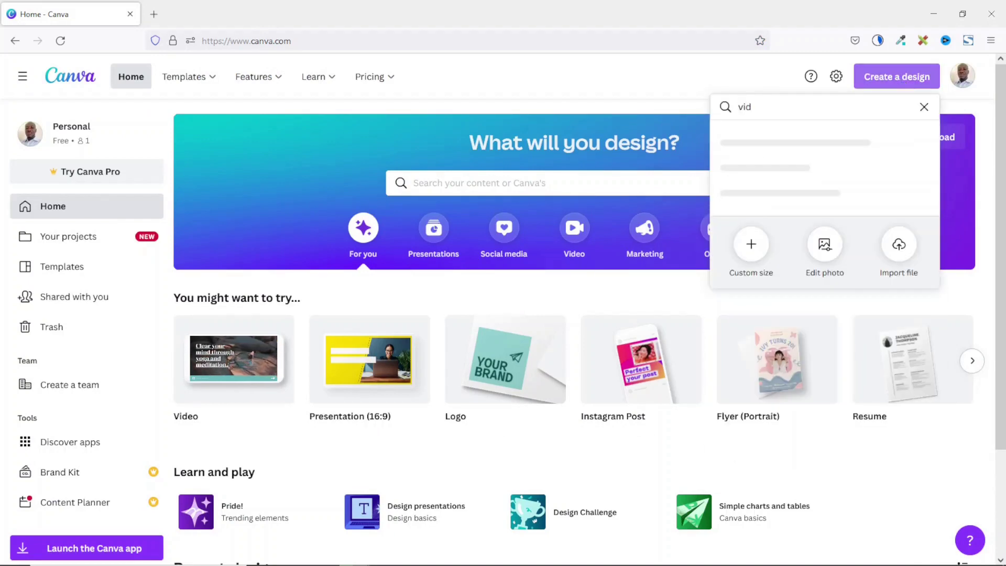
pyautogui.write('eo')
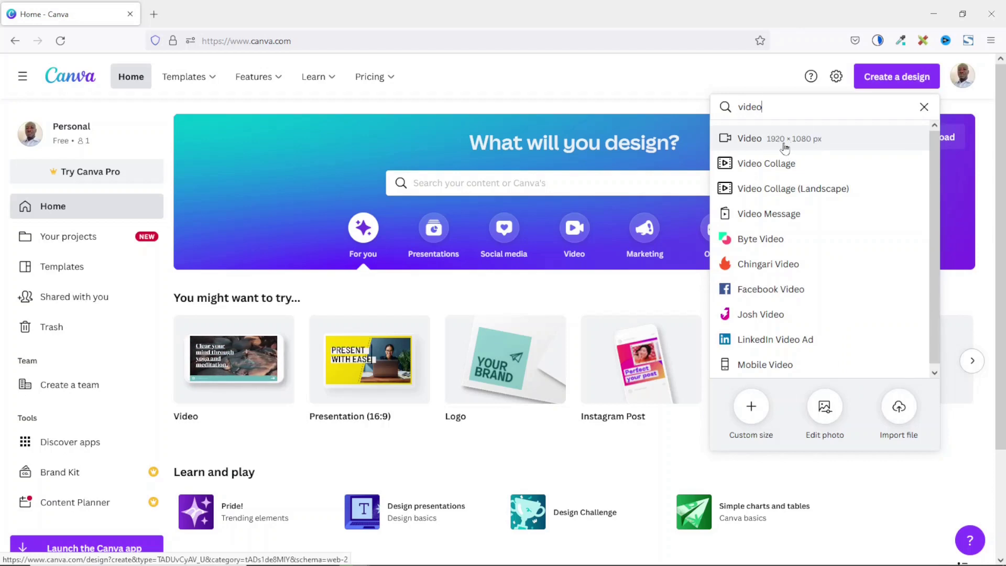
pyautogui.click(820, 142)
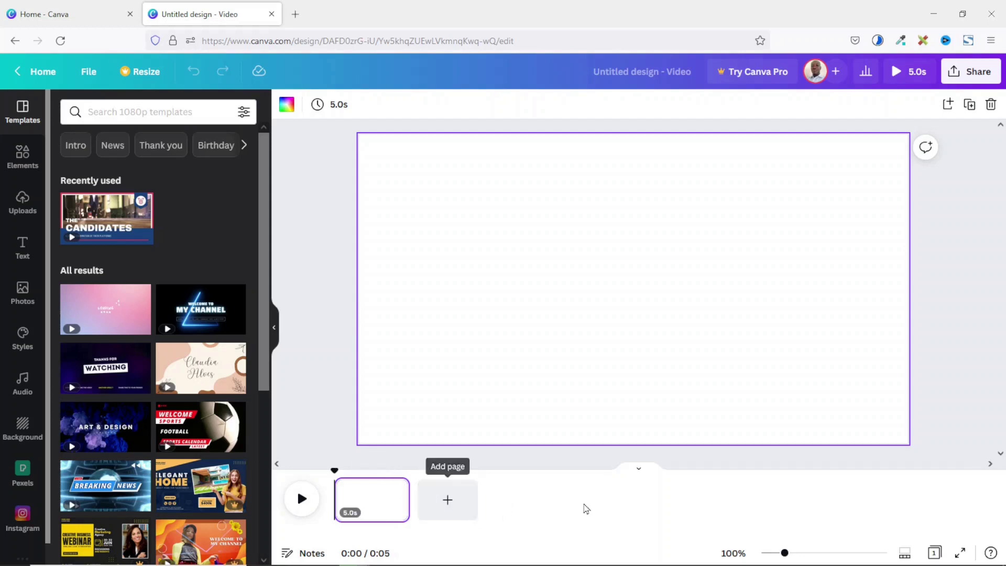
# Step: Replace the design title with 'My YouTube Intro'
pyautogui.click(627, 71)
pyautogui.press('BackSpace')
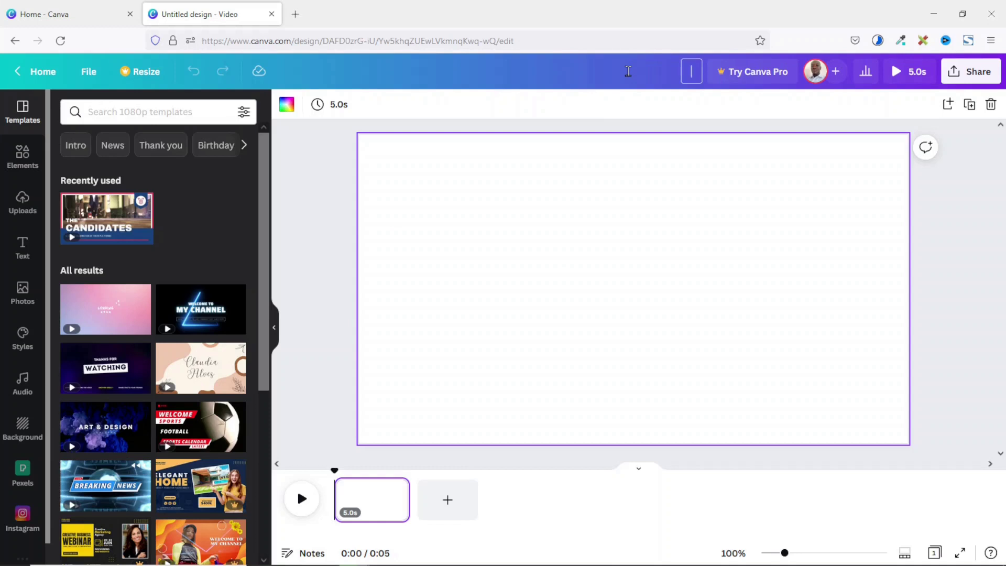
pyautogui.write('My YouTube Intro')
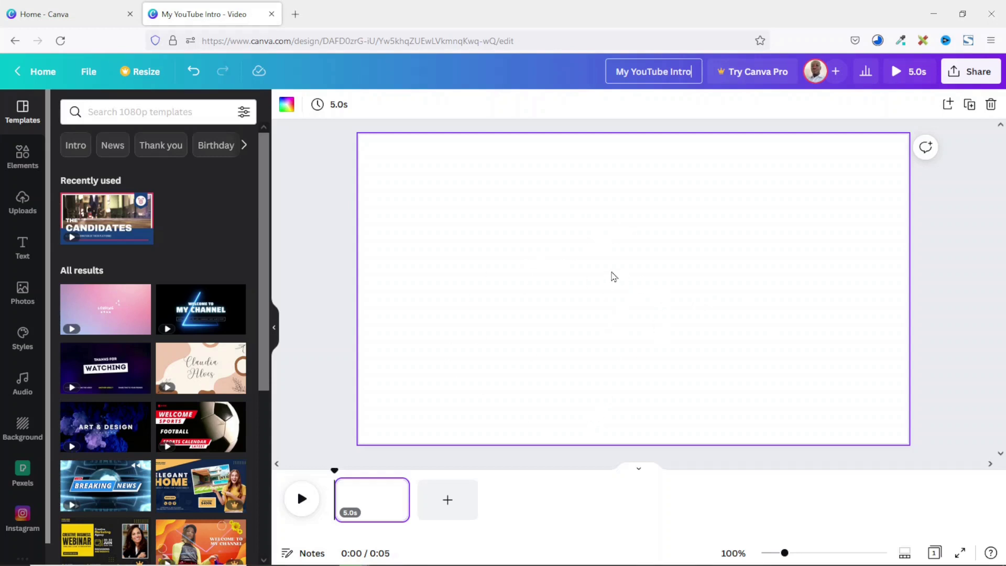
pyautogui.click(627, 272)
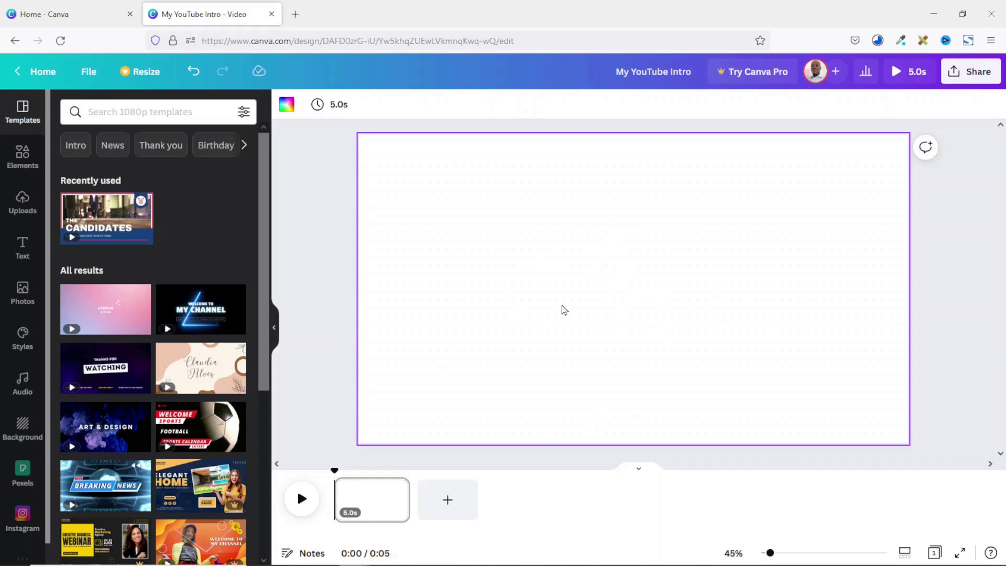
pyautogui.click(287, 106)
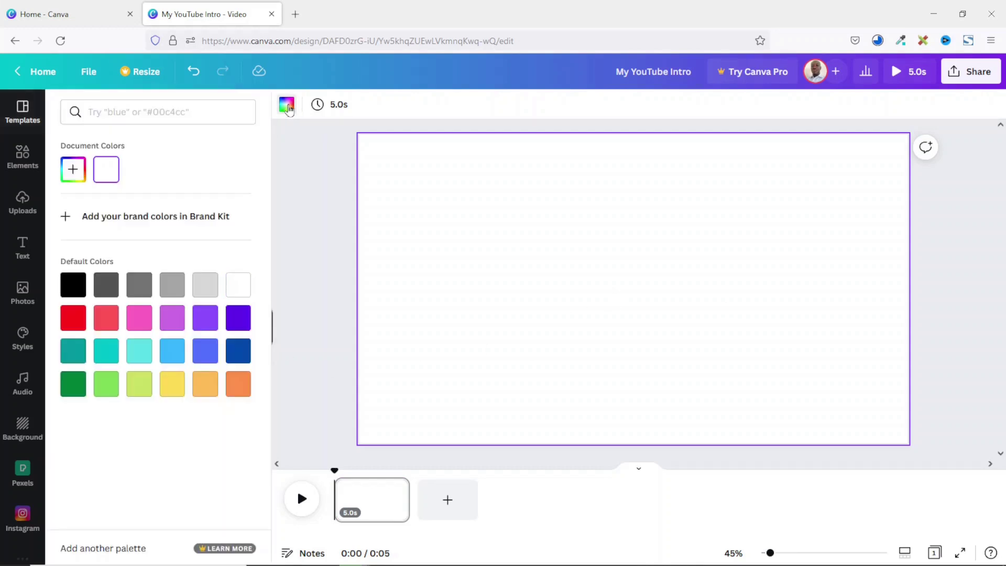
# Step: Try red, coral, pink, orchid and violet as the page background
pyautogui.click(74, 323)
pyautogui.click(105, 320)
pyautogui.click(139, 320)
pyautogui.click(168, 327)
pyautogui.click(206, 321)
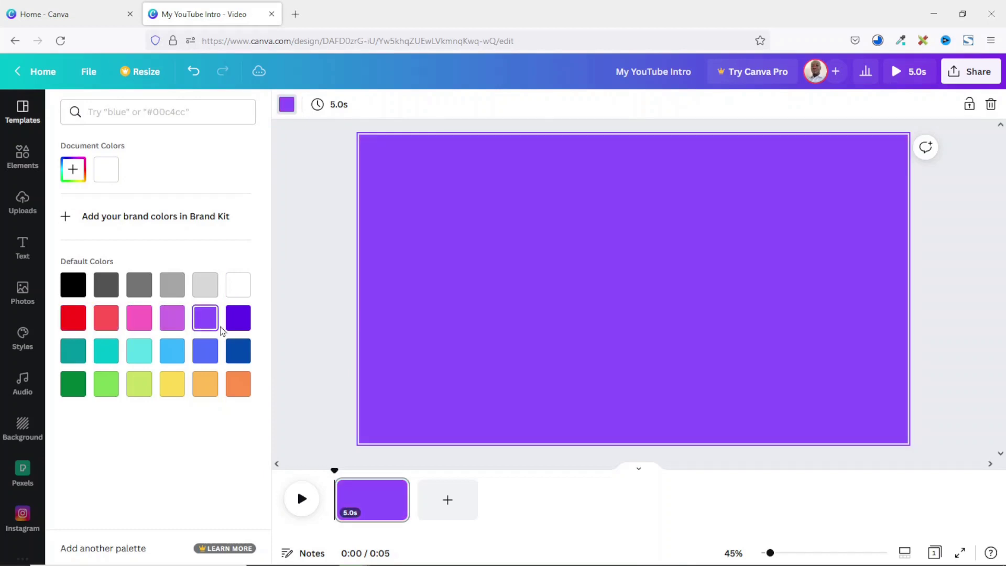
# Step: Experiment with orange-yellow, grey, golden and light blue shades in the custom colour picker
pyautogui.click(74, 172)
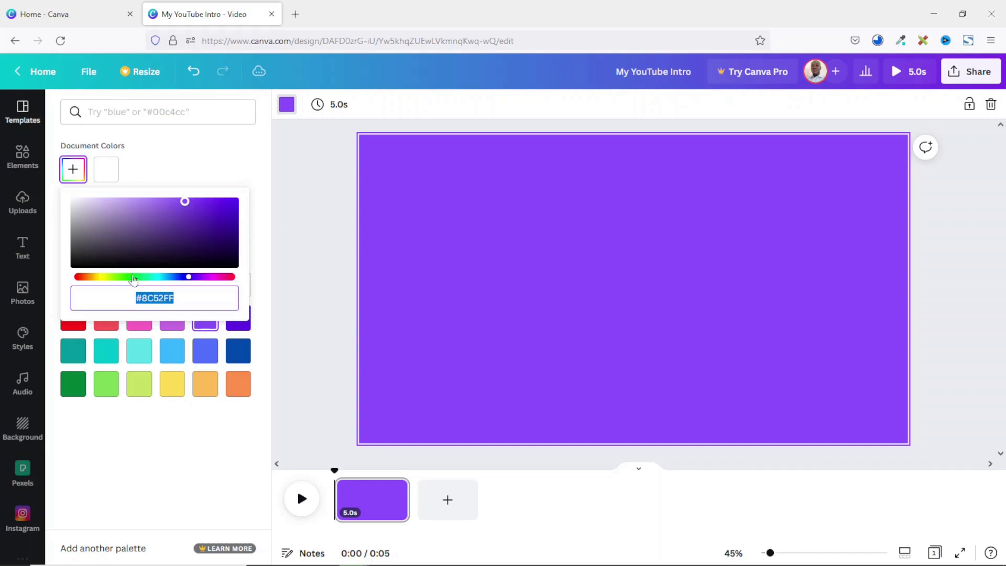
pyautogui.click(96, 277)
pyautogui.click(94, 222)
pyautogui.moveTo(93, 227)
pyautogui.mouseDown()
pyautogui.moveTo(162, 251)
pyautogui.moveTo(202, 229)
pyautogui.moveTo(98, 229)
pyautogui.mouseUp()
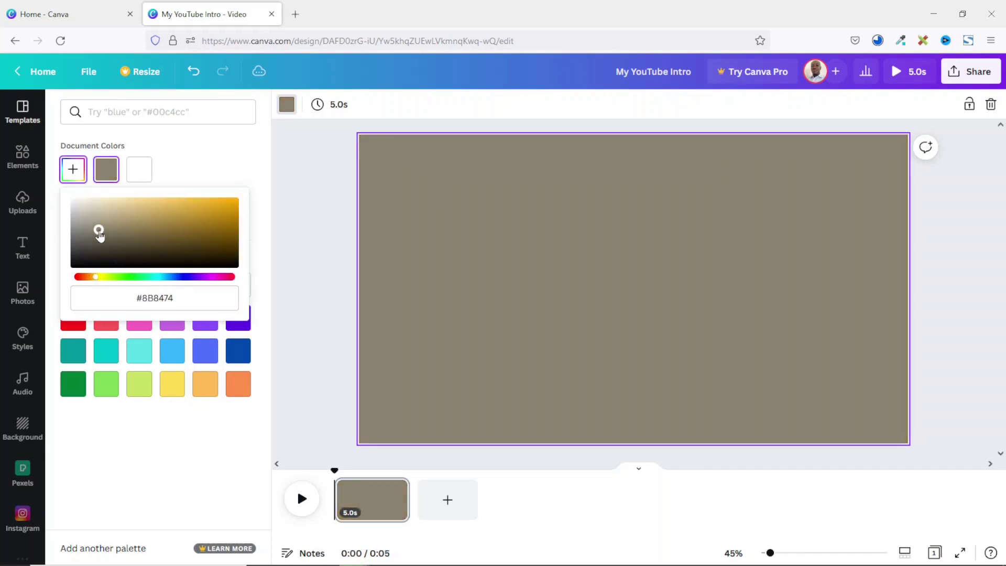
pyautogui.click(176, 277)
pyautogui.moveTo(175, 240); pyautogui.dragTo(136, 217)
# Step: Paste hex 03BECD into the colour value to make the background teal
pyautogui.moveTo(209, 298); pyautogui.dragTo(126, 298)
pyautogui.click(180, 297)
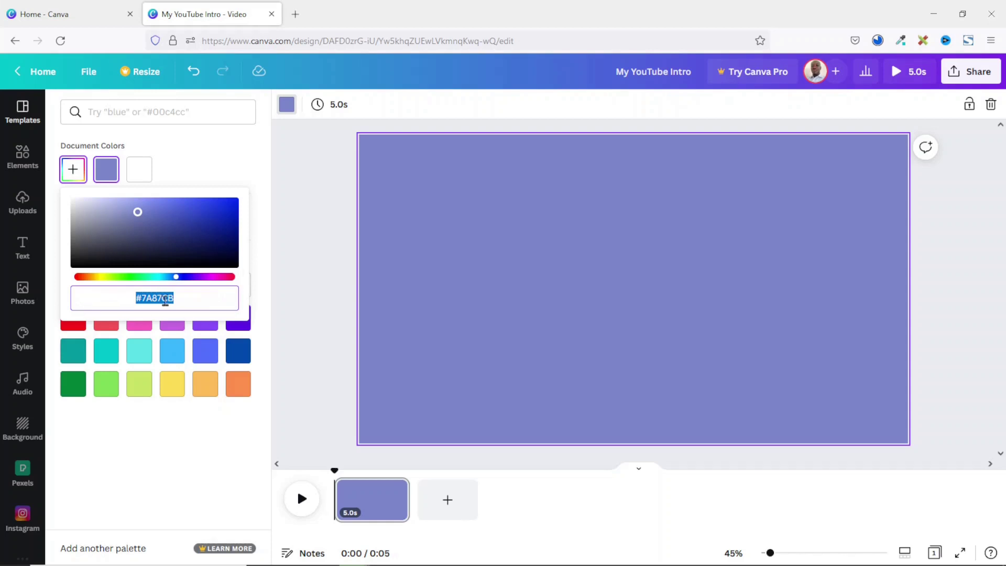
pyautogui.moveTo(202, 299); pyautogui.dragTo(90, 305)
pyautogui.write('#03BECD')
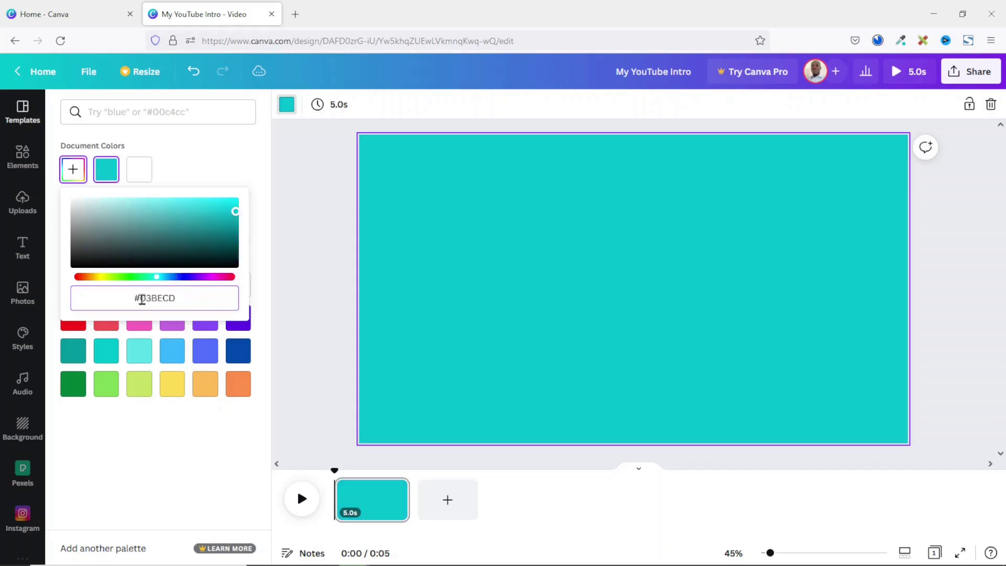
pyautogui.hotkey('ctrl', 'a')
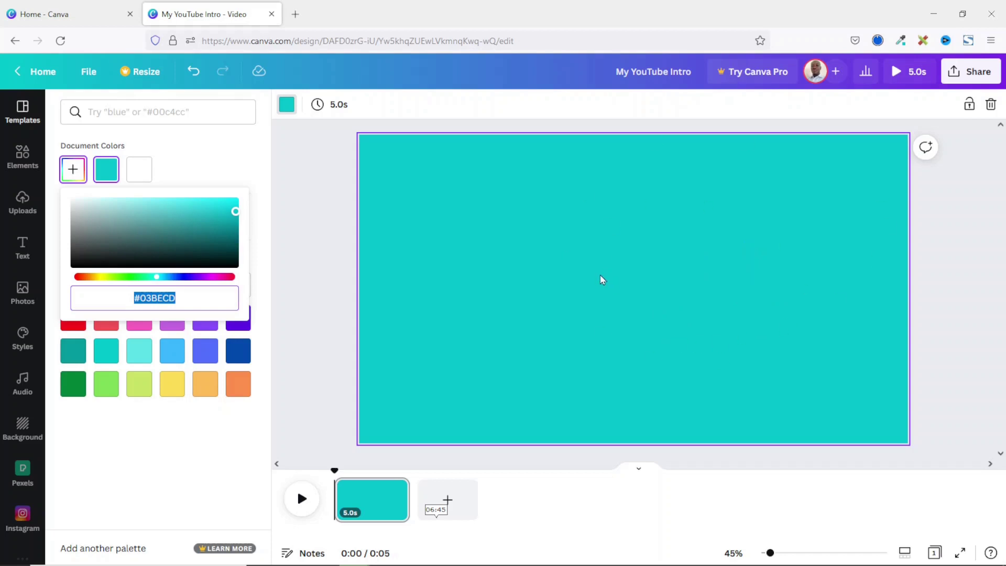
pyautogui.click(22, 160)
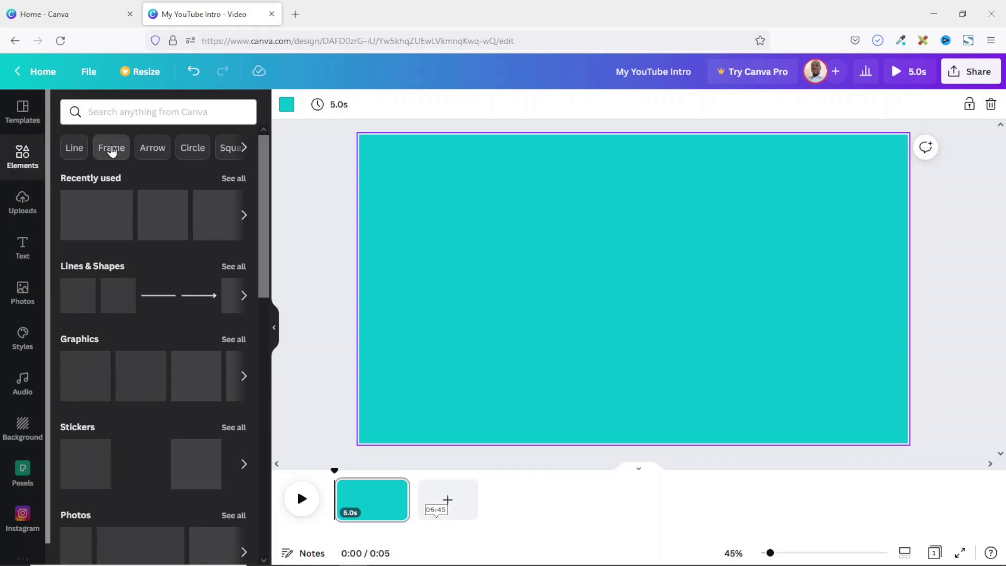
# Step: Add a circle frame from the Frames elements, move it right, enlarge it and nudge it down
pyautogui.click(112, 149)
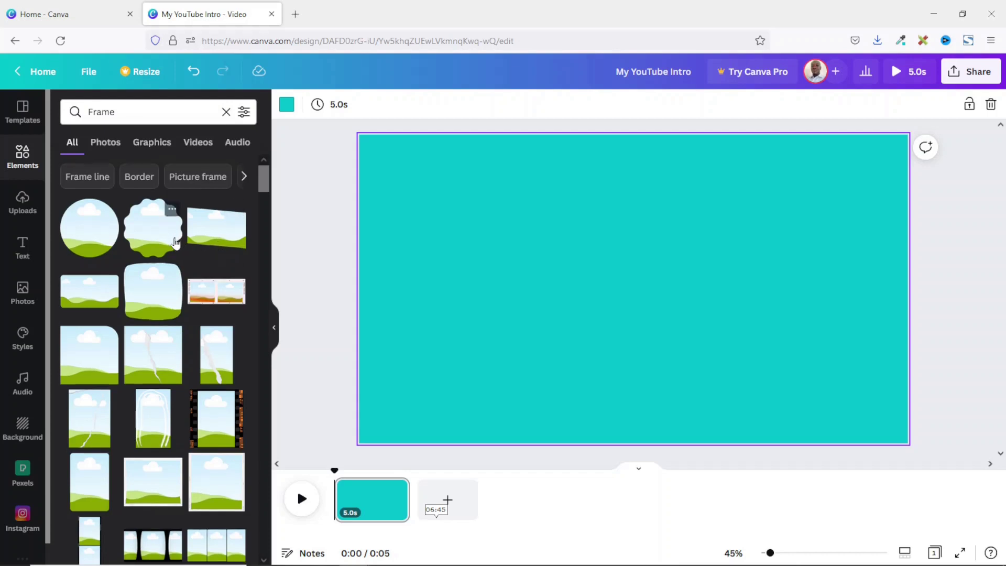
pyautogui.scroll(-4, 176, 246)
pyautogui.scroll(-5, 176, 247)
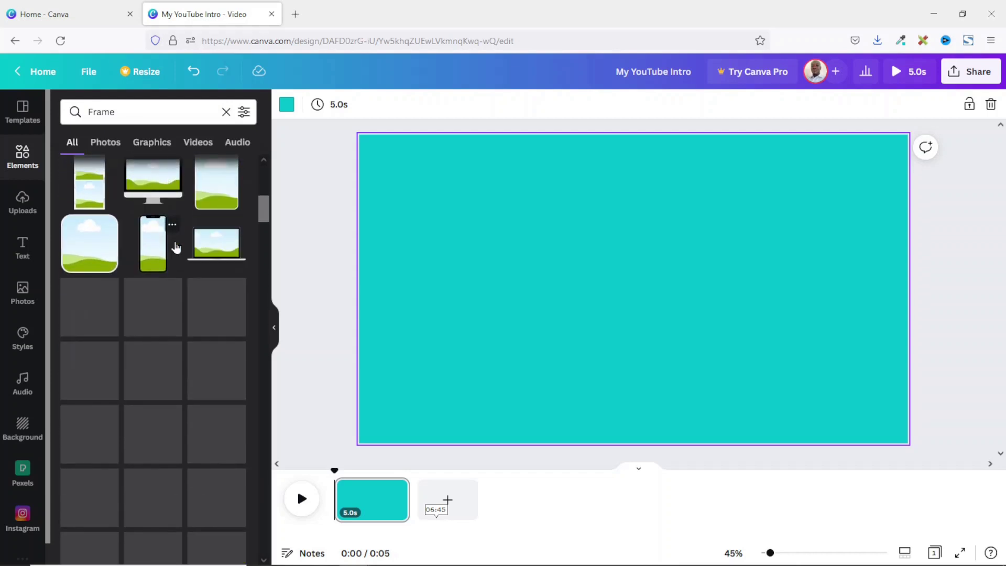
pyautogui.click(147, 276)
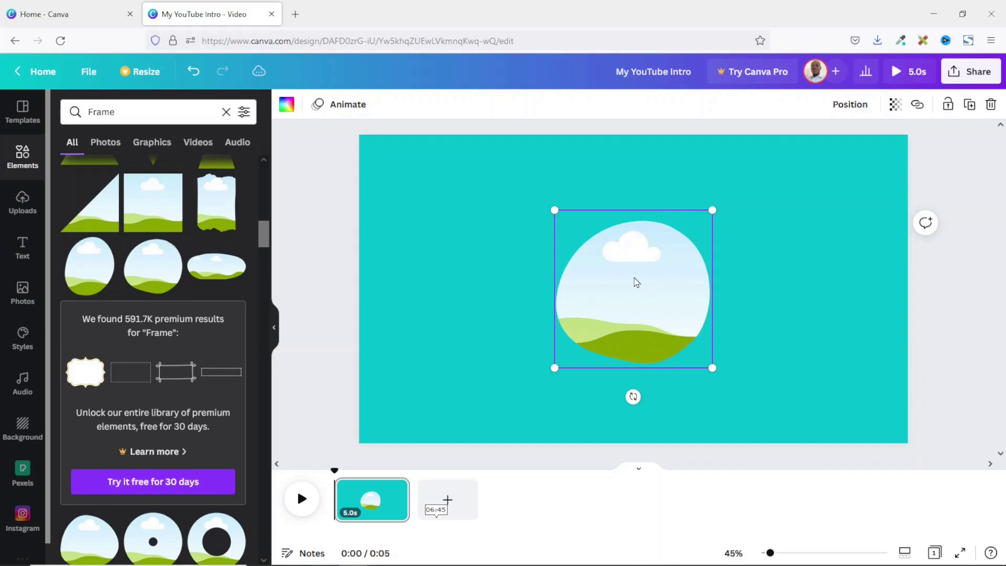
pyautogui.moveTo(600, 317); pyautogui.dragTo(762, 303)
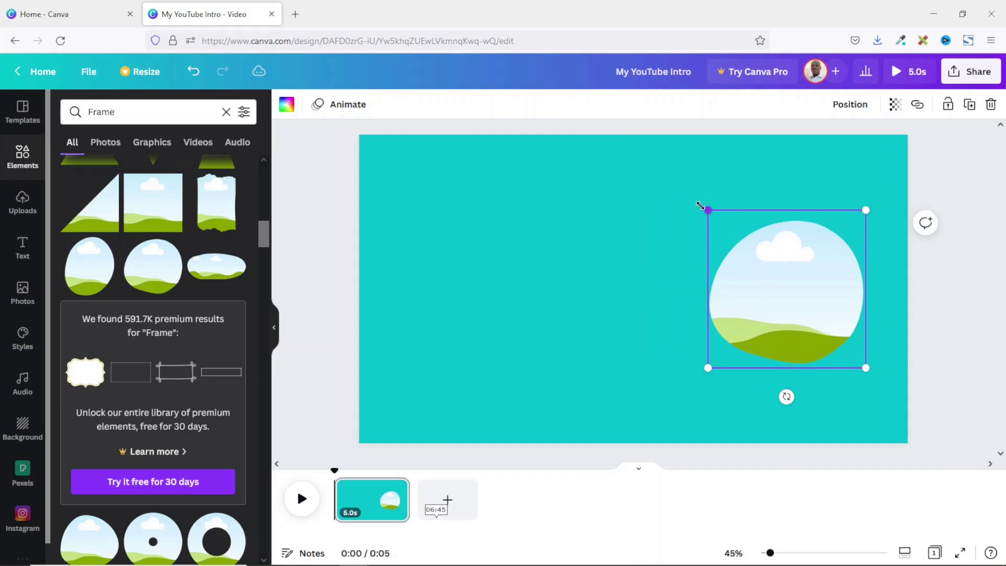
pyautogui.moveTo(700, 206); pyautogui.dragTo(647, 151)
pyautogui.moveTo(761, 283); pyautogui.dragTo(763, 311)
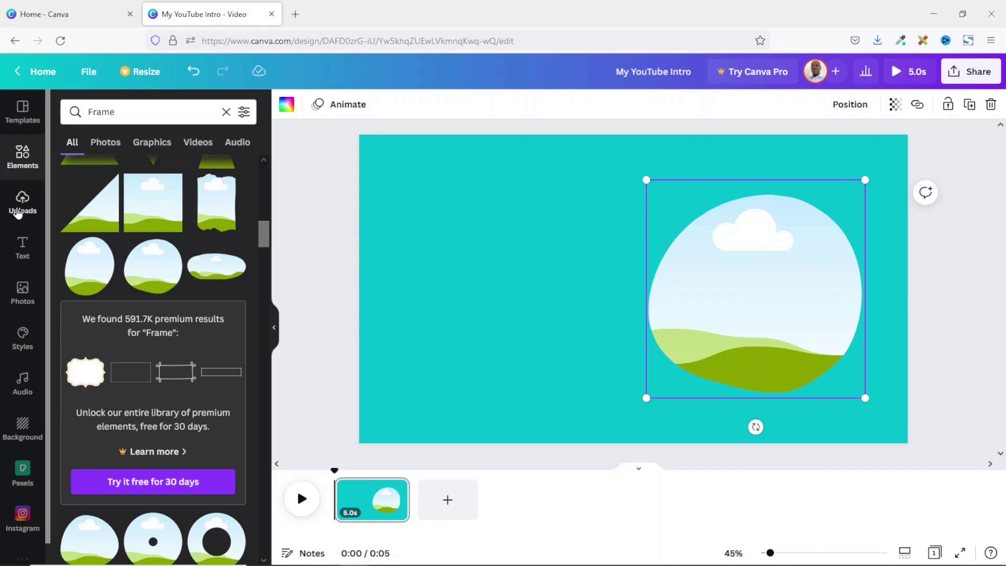
# Step: Upload the man's profile image from the computer and add the portrait to the page
pyautogui.click(20, 210)
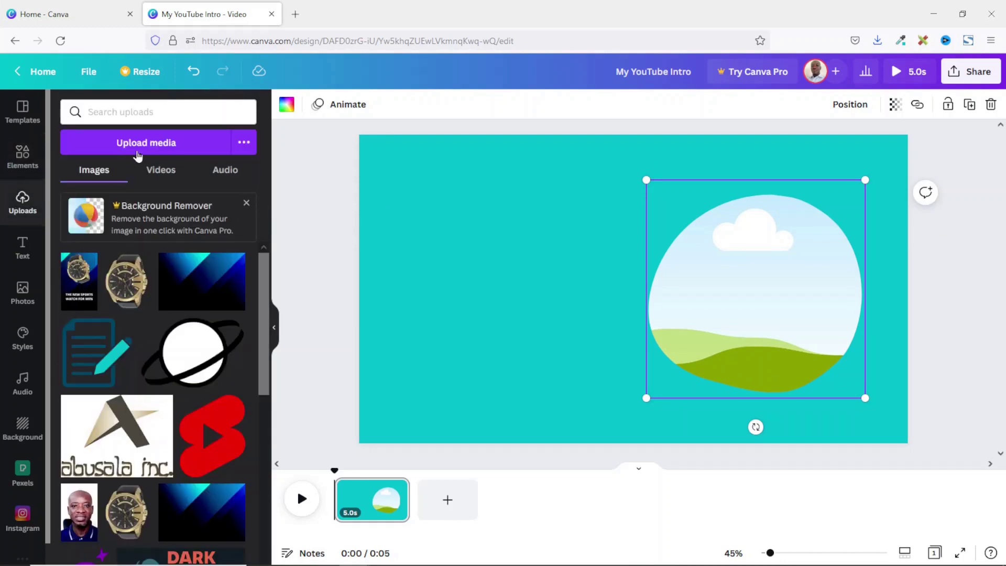
pyautogui.click(168, 145)
pyautogui.click(665, 233)
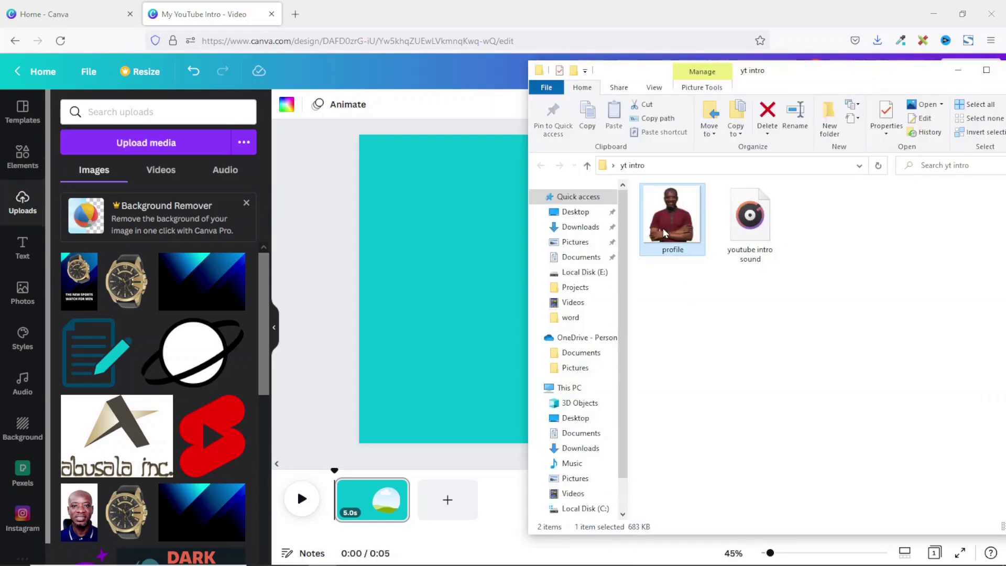
pyautogui.moveTo(687, 222); pyautogui.dragTo(135, 341)
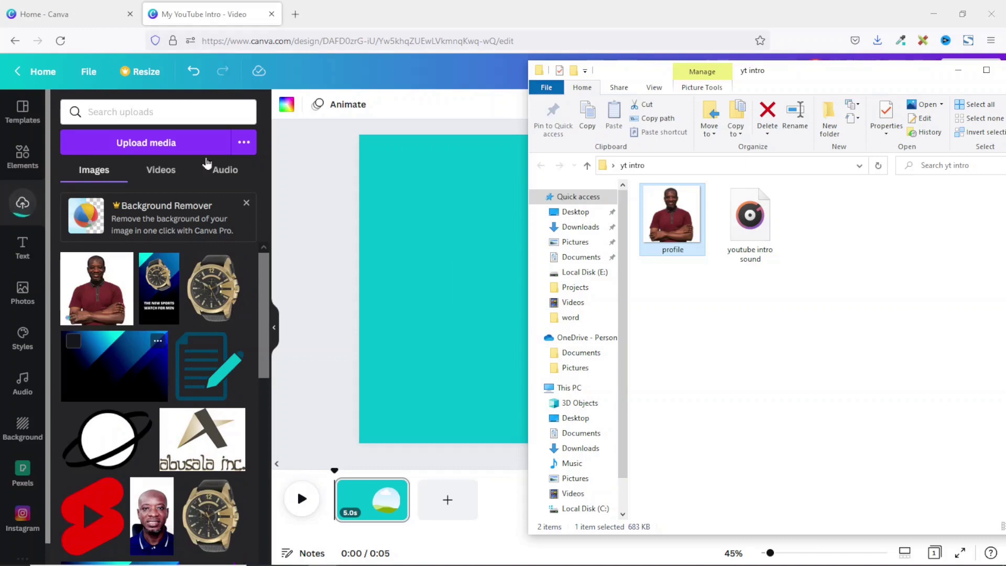
pyautogui.click(219, 20)
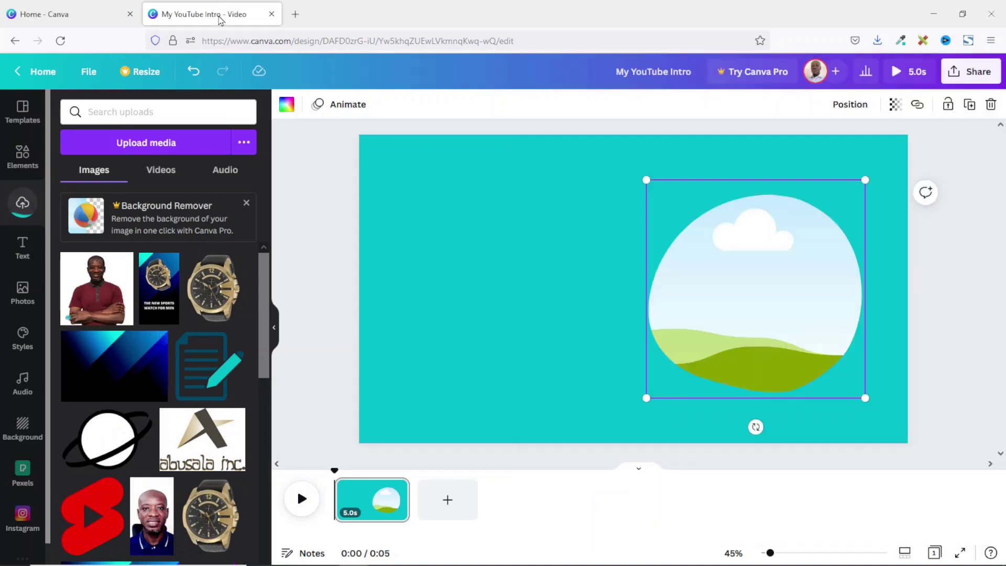
pyautogui.click(102, 301)
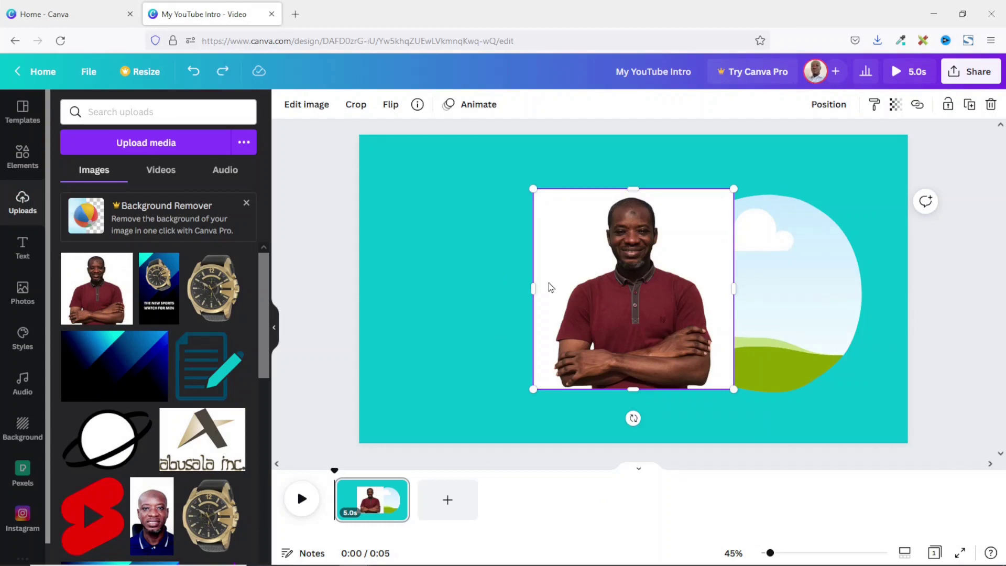
# Step: Drop the portrait into the circular frame and adjust its position and size inside the circle
pyautogui.moveTo(577, 240); pyautogui.dragTo(686, 232)
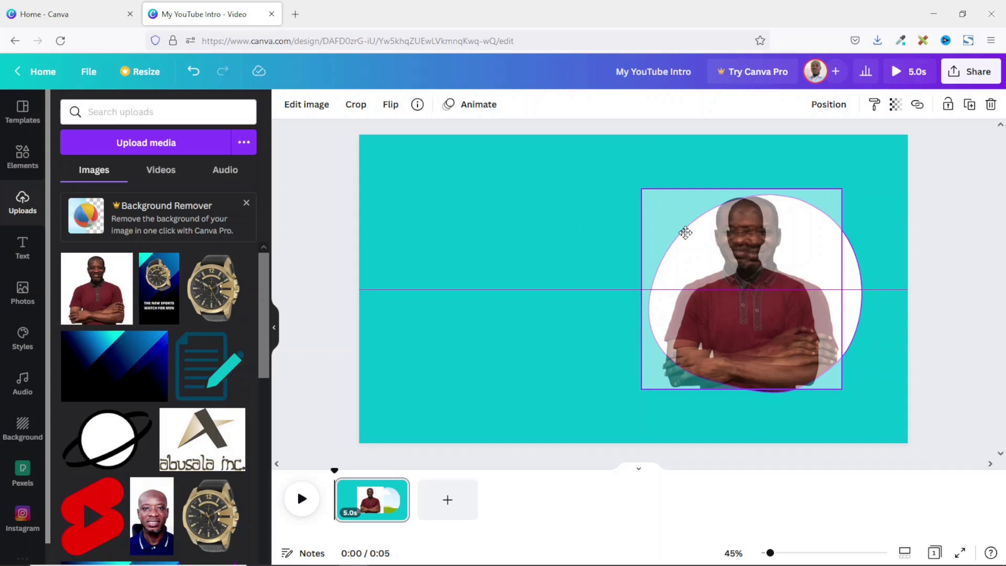
pyautogui.moveTo(685, 233); pyautogui.dragTo(685, 235)
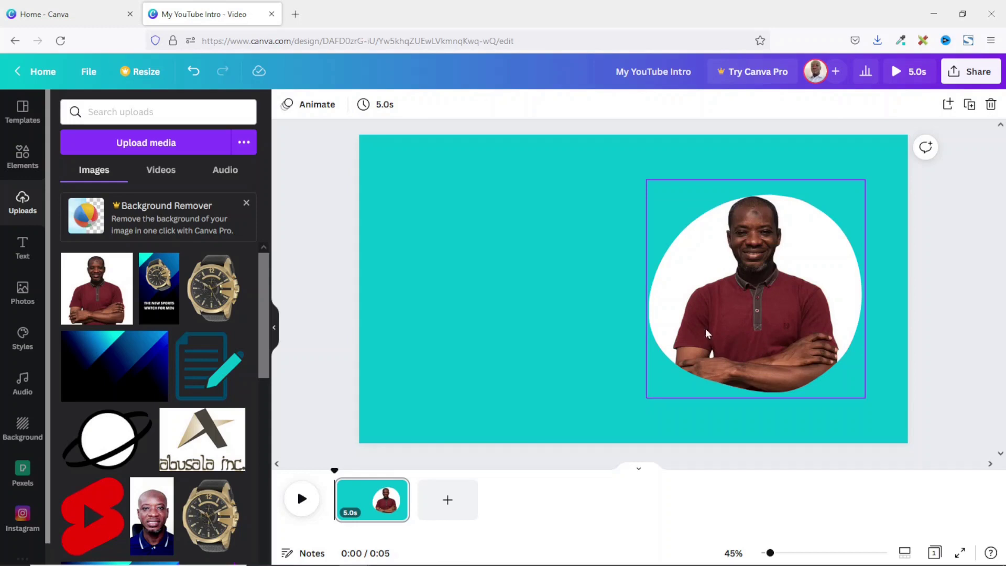
pyautogui.doubleClick(770, 278)
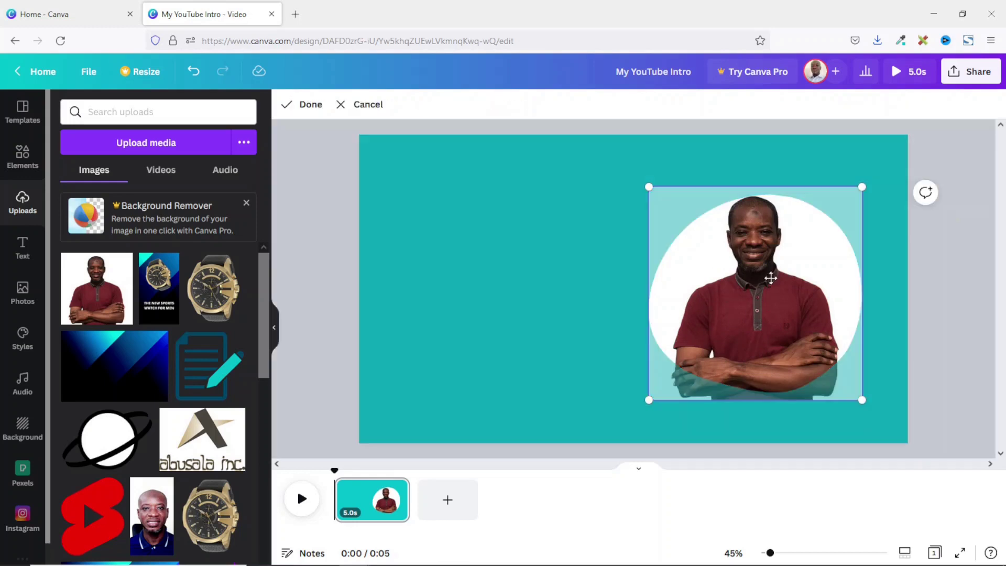
pyautogui.moveTo(744, 277); pyautogui.dragTo(785, 273)
pyautogui.moveTo(863, 186); pyautogui.dragTo(830, 229)
pyautogui.click(568, 286)
# Step: Enlarge the circular photo and add a new heading text box
pyautogui.click(541, 257)
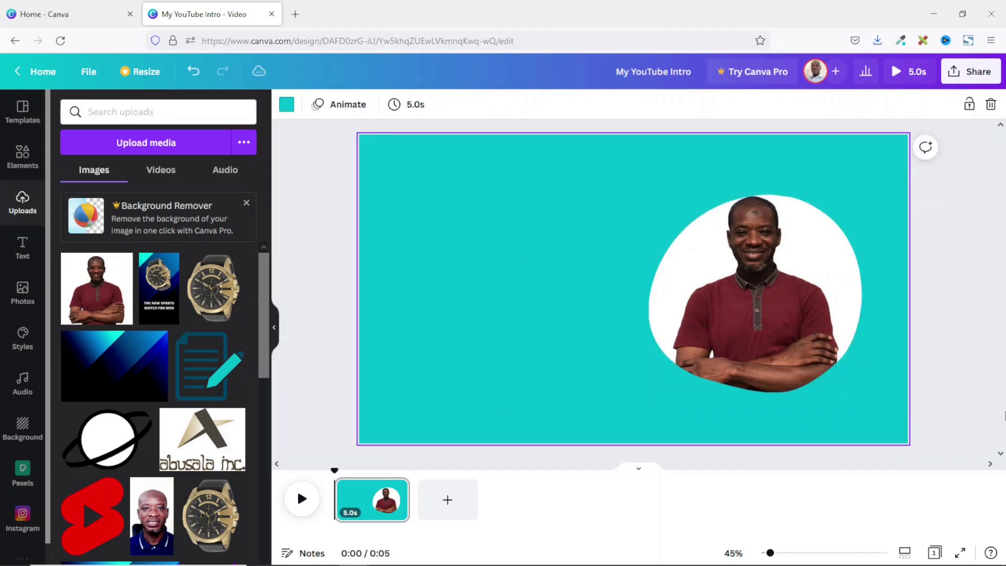
pyautogui.hotkey('ctrl', 'z')
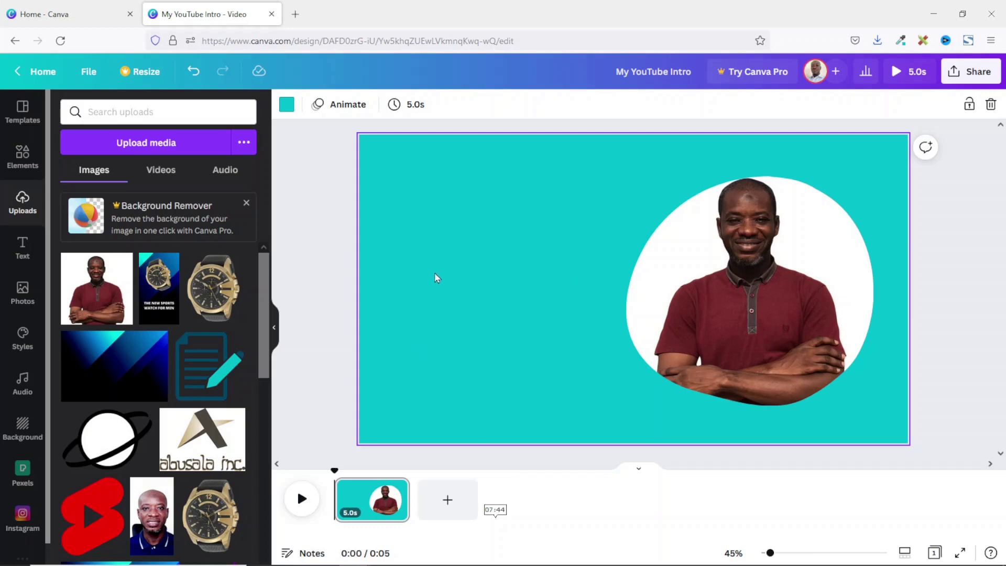
pyautogui.click(20, 257)
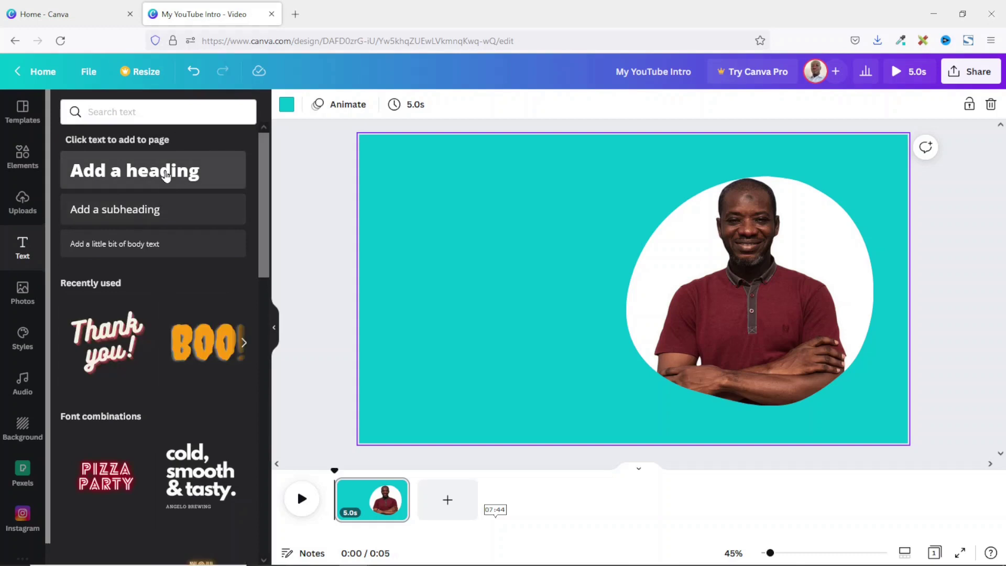
pyautogui.click(167, 176)
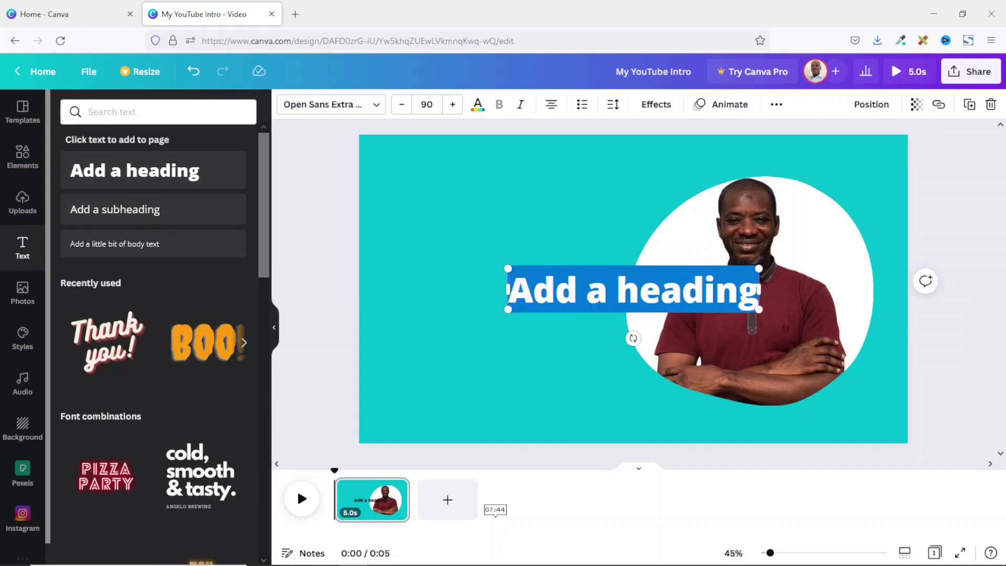
# Step: Make the heading 'Template Warriors', shrink it to size 61.1 and place it upper left
pyautogui.write('Template')
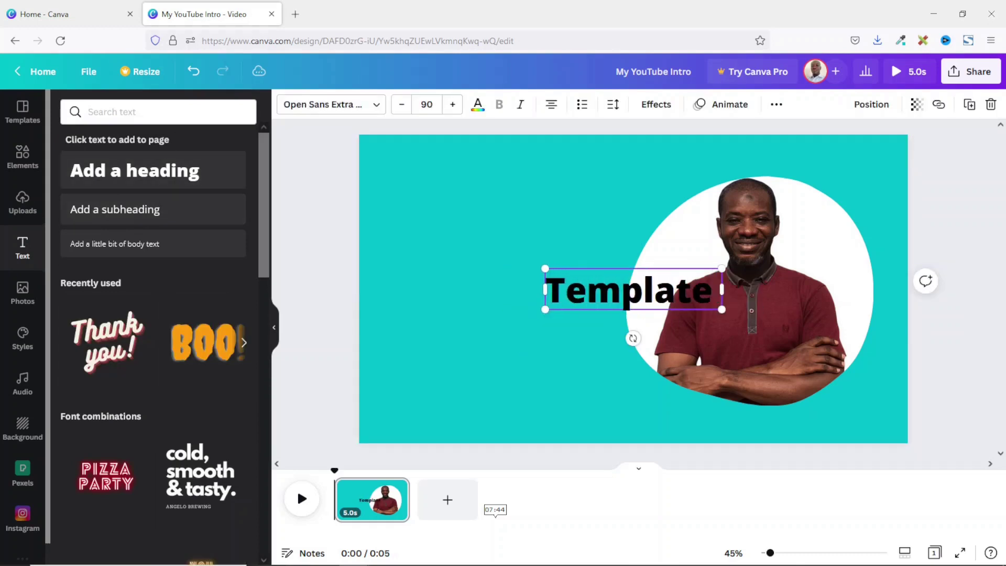
pyautogui.write(' Warriors')
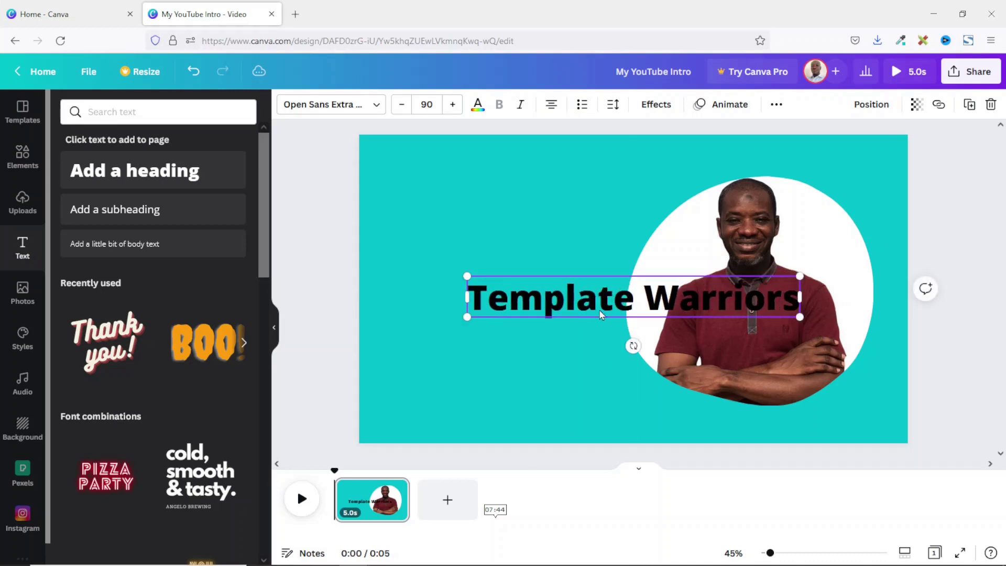
pyautogui.moveTo(601, 308); pyautogui.dragTo(497, 225)
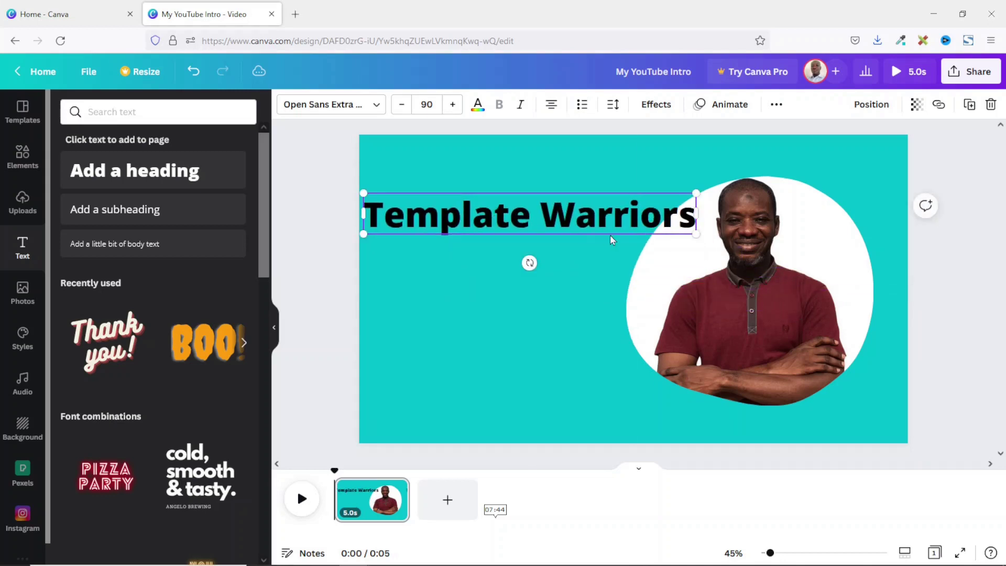
pyautogui.moveTo(697, 236); pyautogui.dragTo(589, 221)
pyautogui.moveTo(496, 210); pyautogui.dragTo(532, 220)
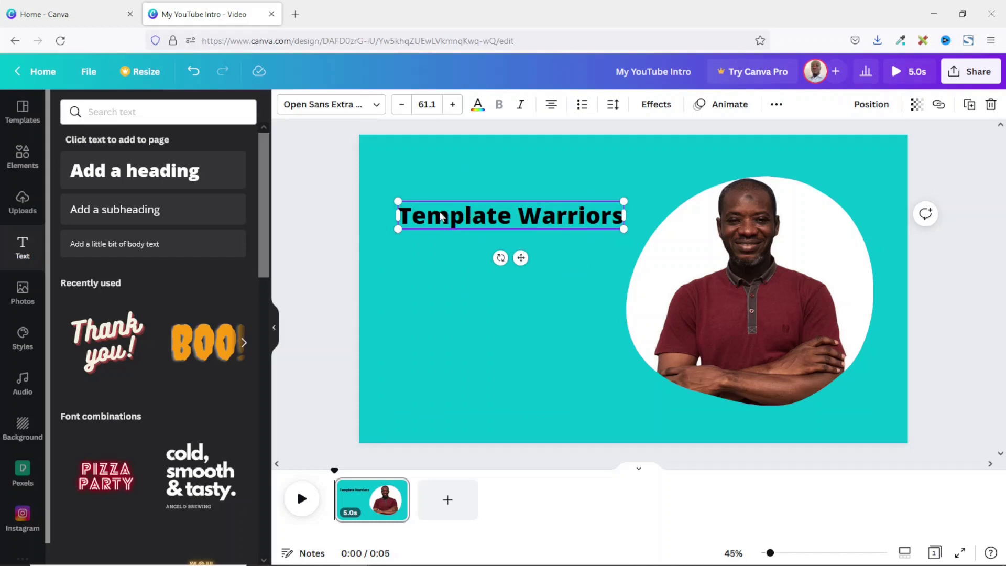
# Step: Set the title font to Eczar SemiBold and duplicate the heading
pyautogui.click(356, 109)
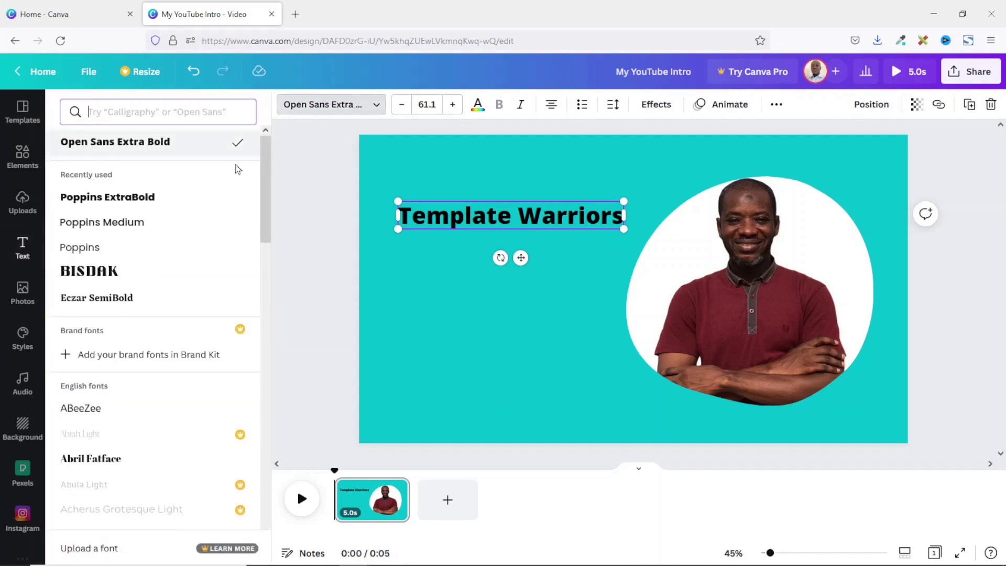
pyautogui.scroll(-5, 166, 300)
pyautogui.scroll(-4, 165, 300)
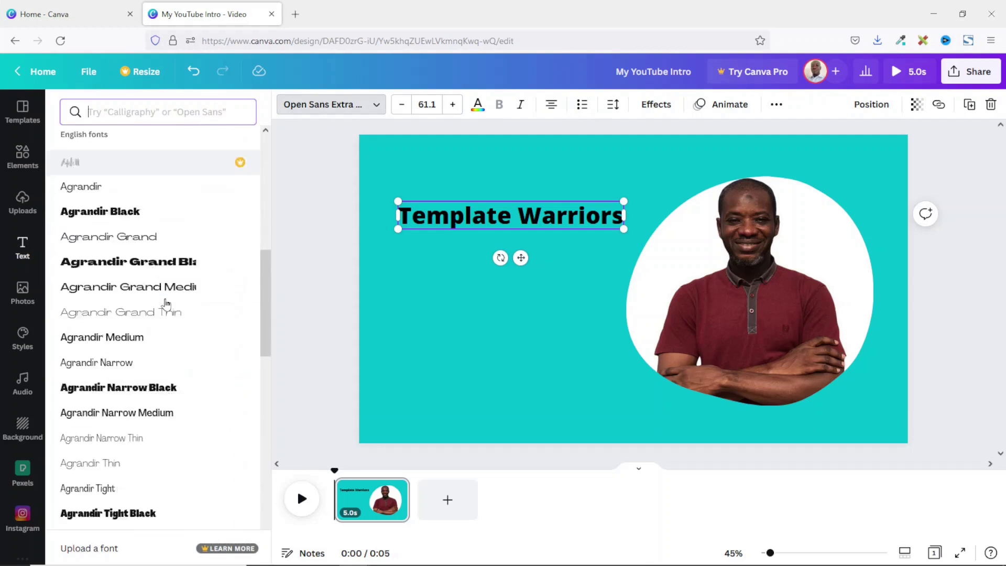
pyautogui.scroll(10, 166, 303)
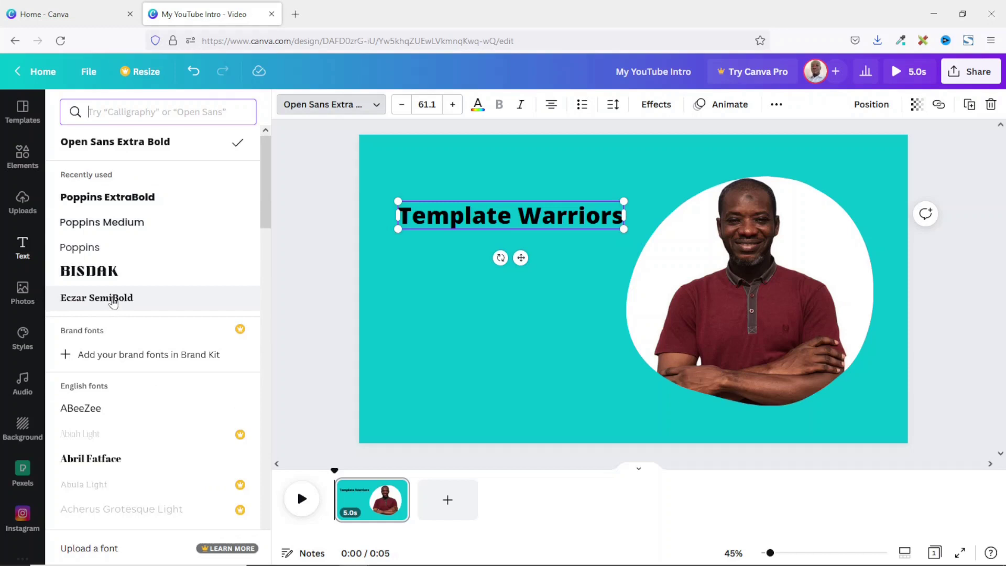
pyautogui.click(120, 301)
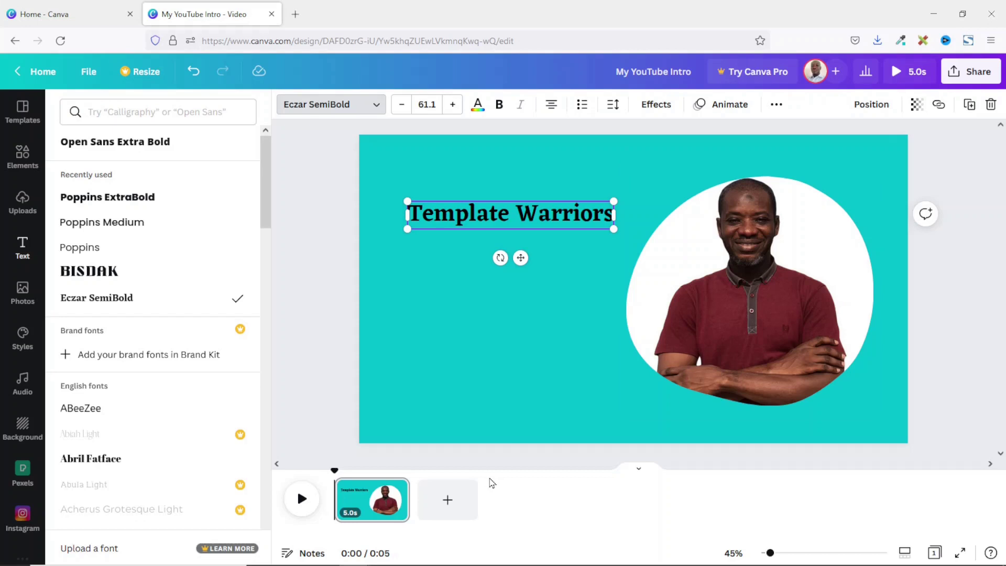
pyautogui.hotkey('ctrl', 'd')
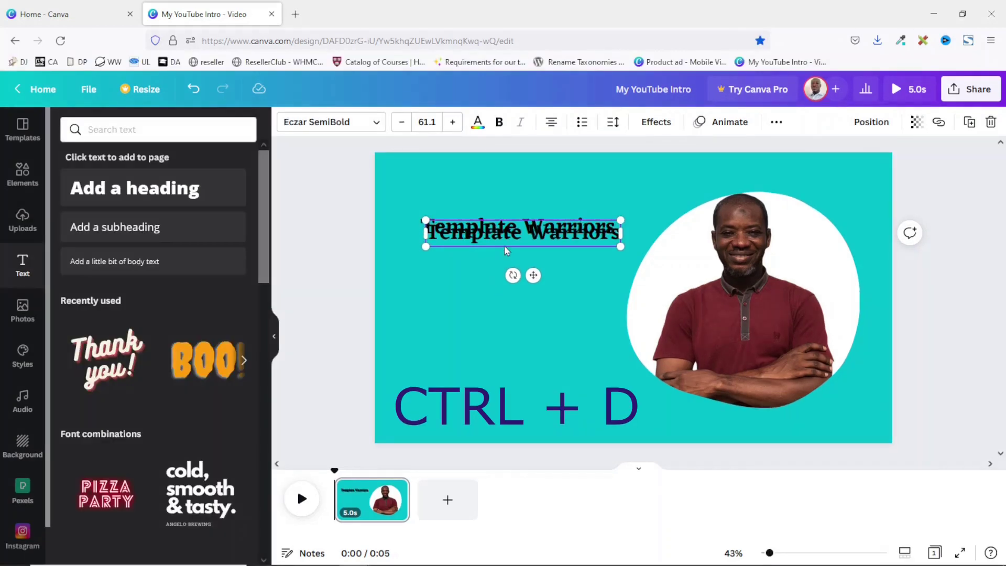
# Step: Place the copy under the title and retype it as 'Creating & Selling Digital Products'
pyautogui.moveTo(498, 239); pyautogui.dragTo(492, 260)
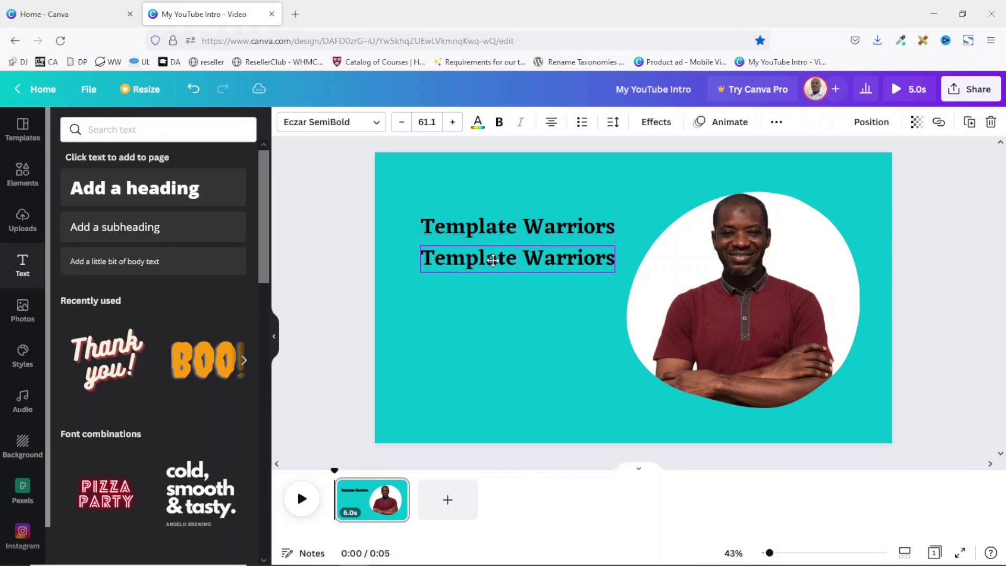
pyautogui.moveTo(492, 259); pyautogui.dragTo(492, 260)
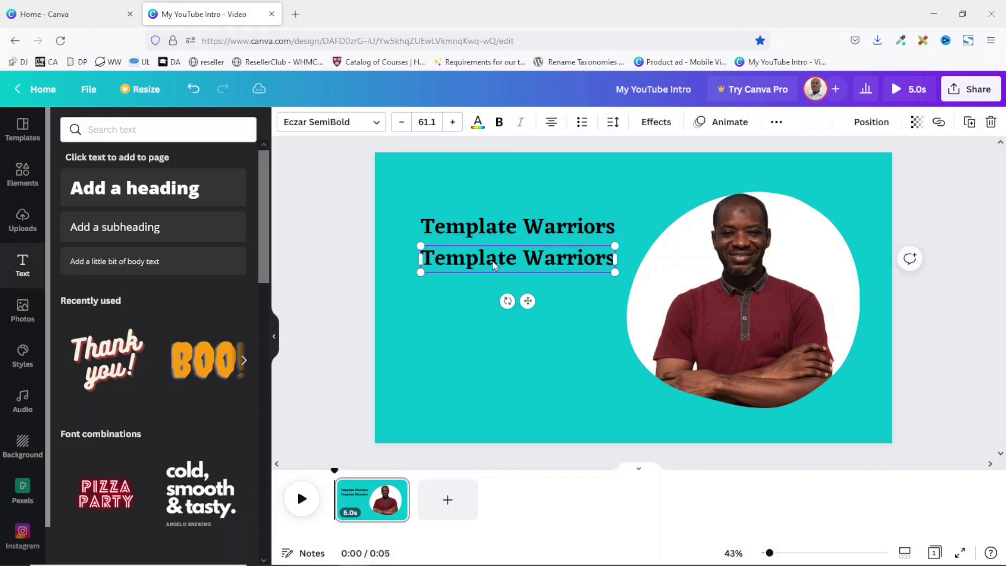
pyautogui.doubleClick(493, 265)
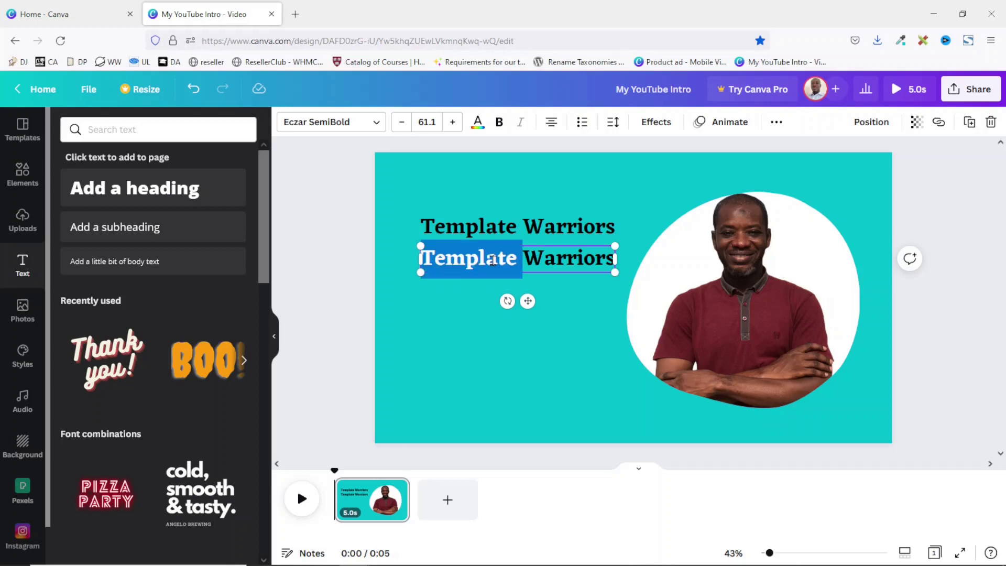
pyautogui.hotkey('ctrl', 'a')
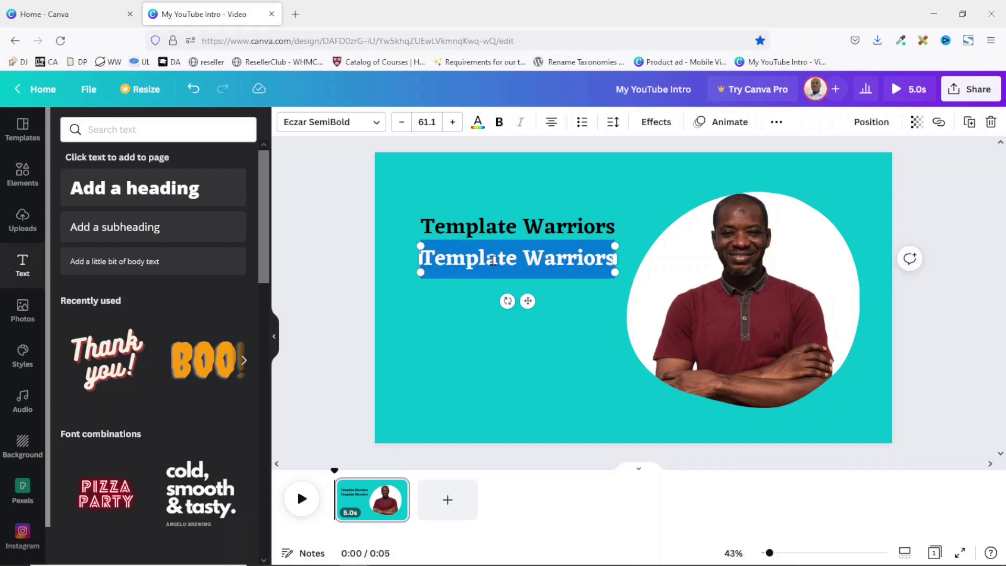
pyautogui.write('Creating ^')
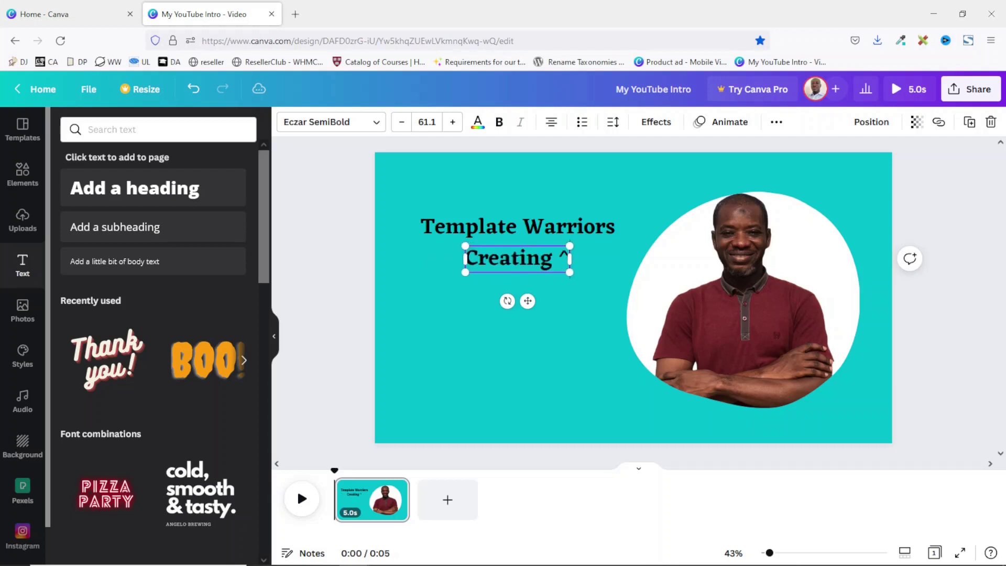
pyautogui.press('BackSpace')
pyautogui.write('& Sell')
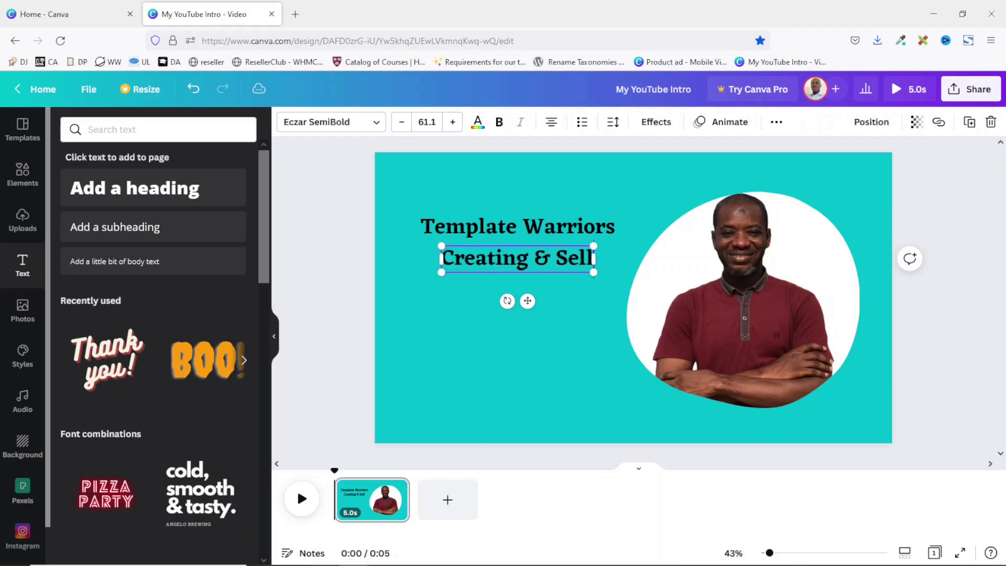
pyautogui.write('ing Di')
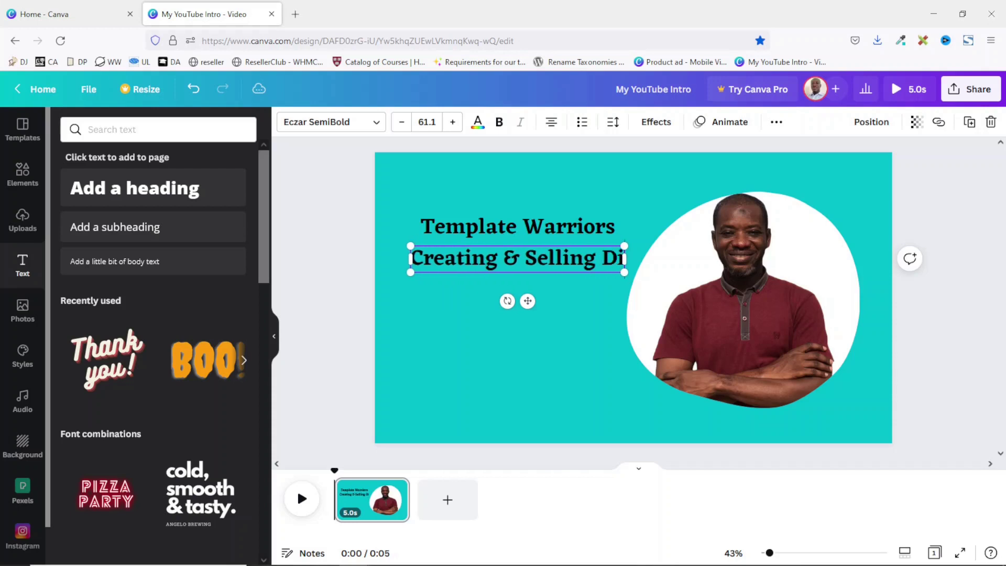
pyautogui.write('gital Products')
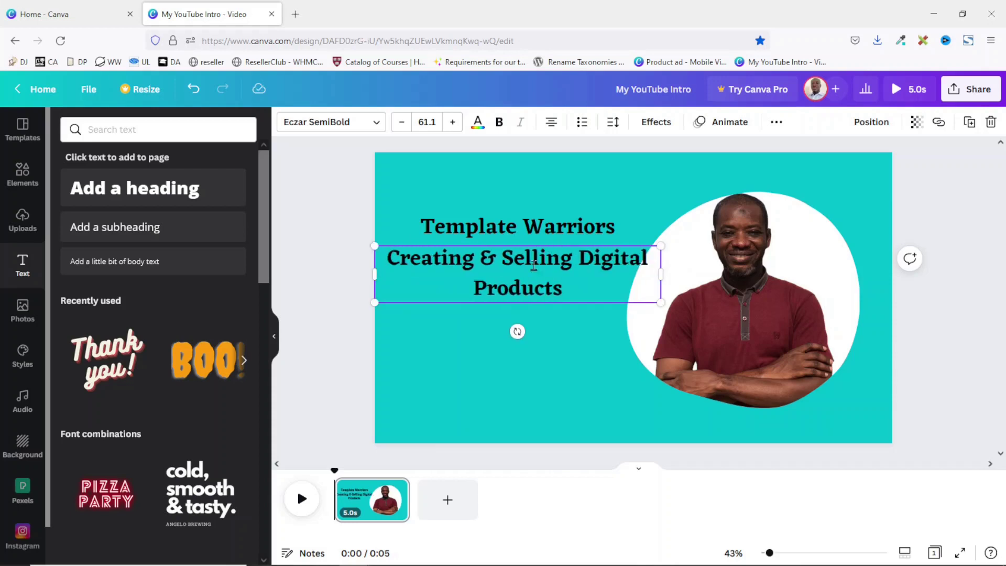
pyautogui.moveTo(564, 285); pyautogui.dragTo(385, 253)
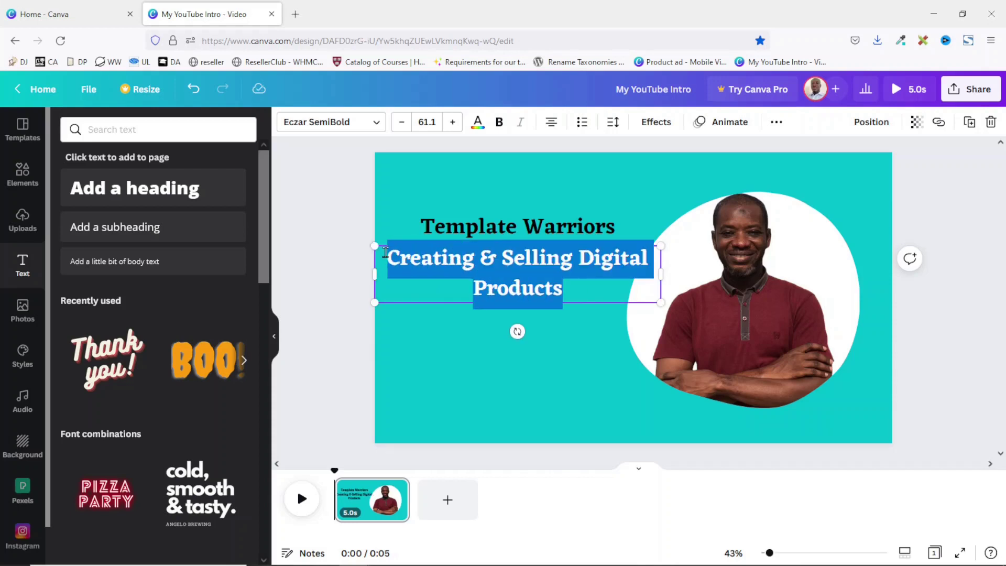
# Step: Set the subtitle font size to 48 after first trying 24
pyautogui.click(425, 125)
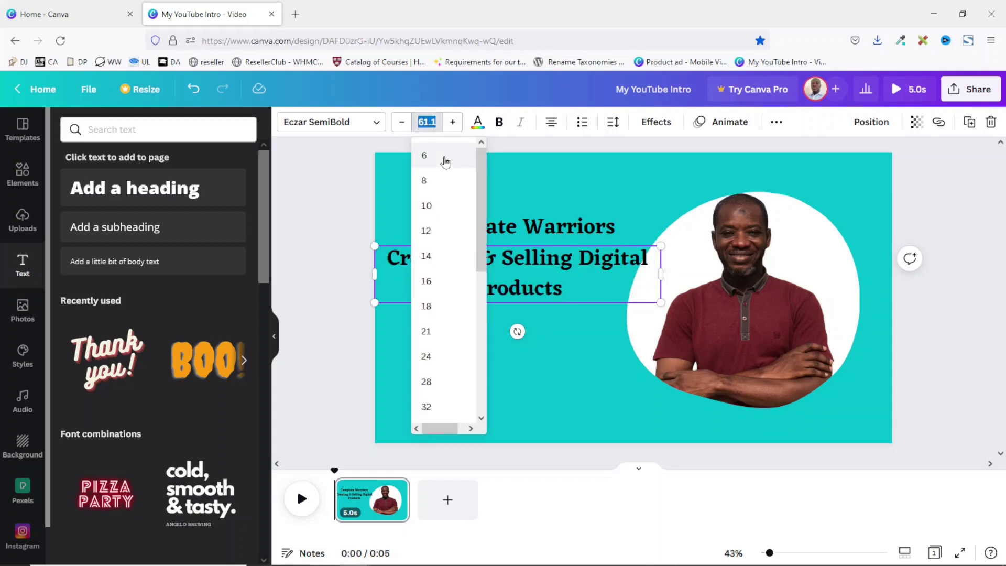
pyautogui.click(439, 358)
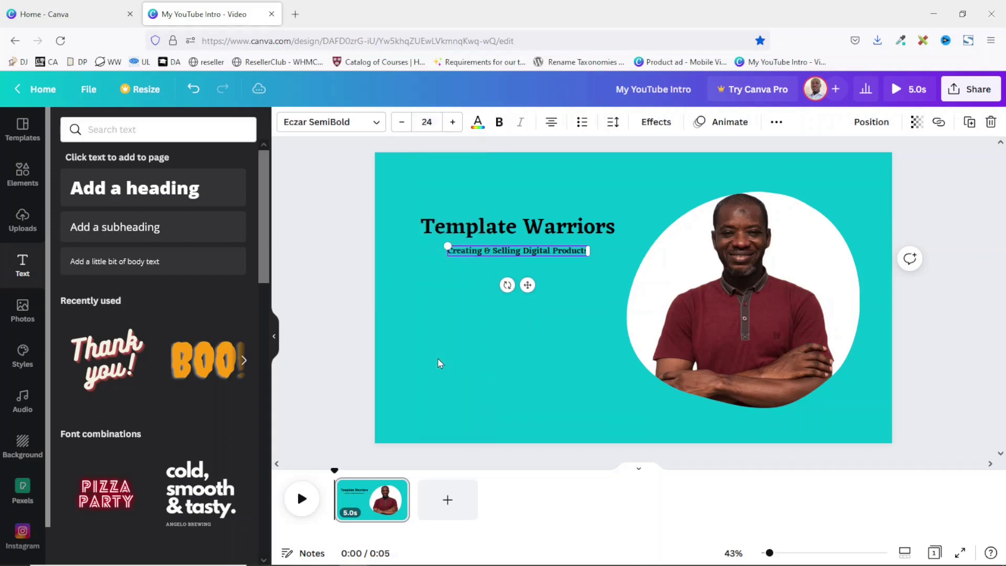
pyautogui.click(427, 121)
pyautogui.scroll(-3, 443, 309)
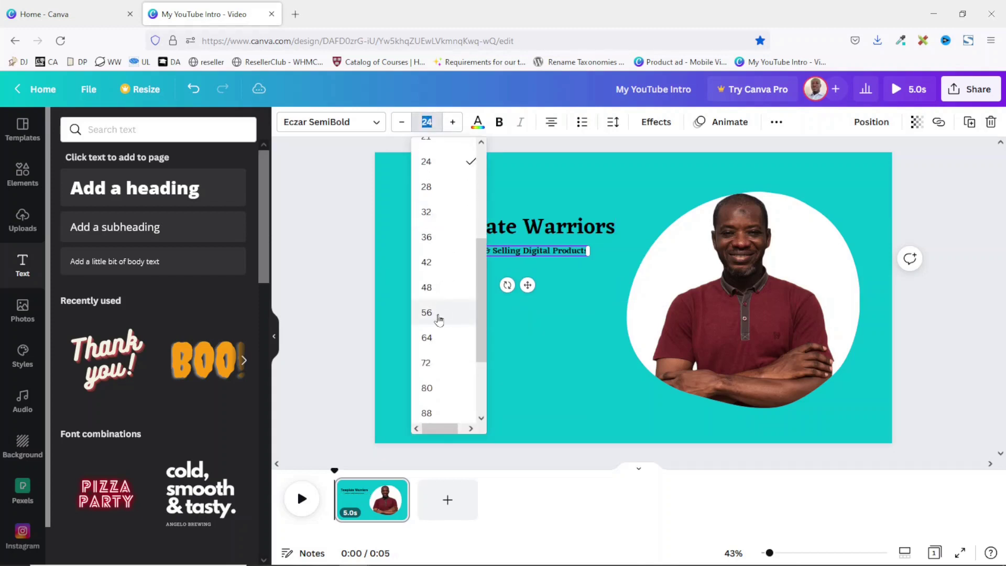
pyautogui.click(439, 288)
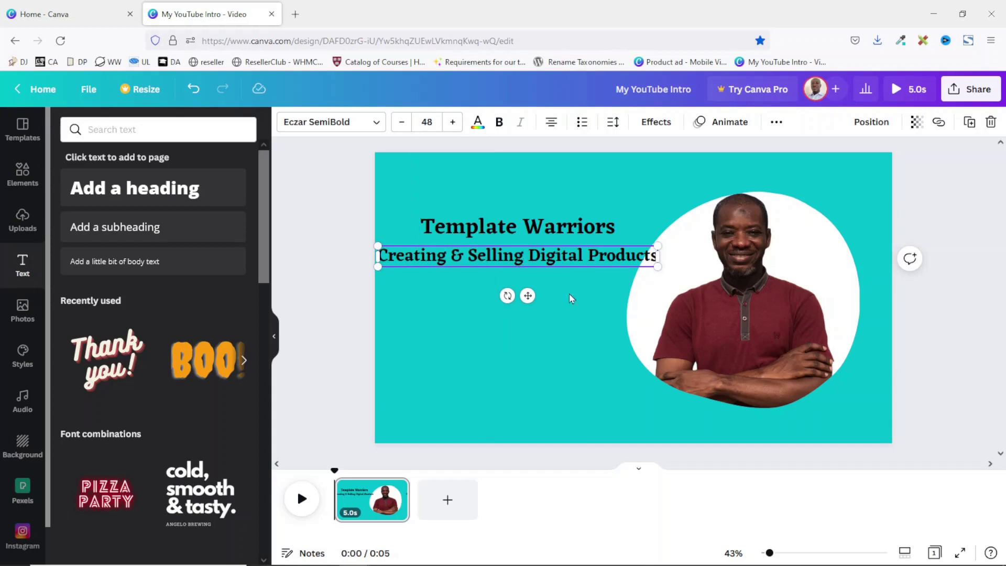
# Step: Break the subtitle before 'Digital', left-align it and line it up under the heading
pyautogui.press('Return')
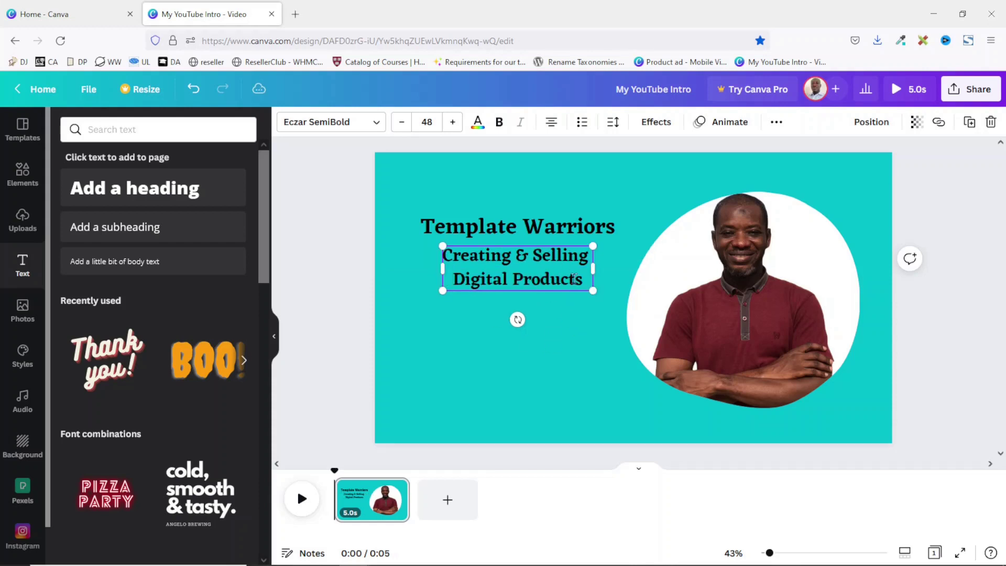
pyautogui.moveTo(583, 281); pyautogui.dragTo(436, 257)
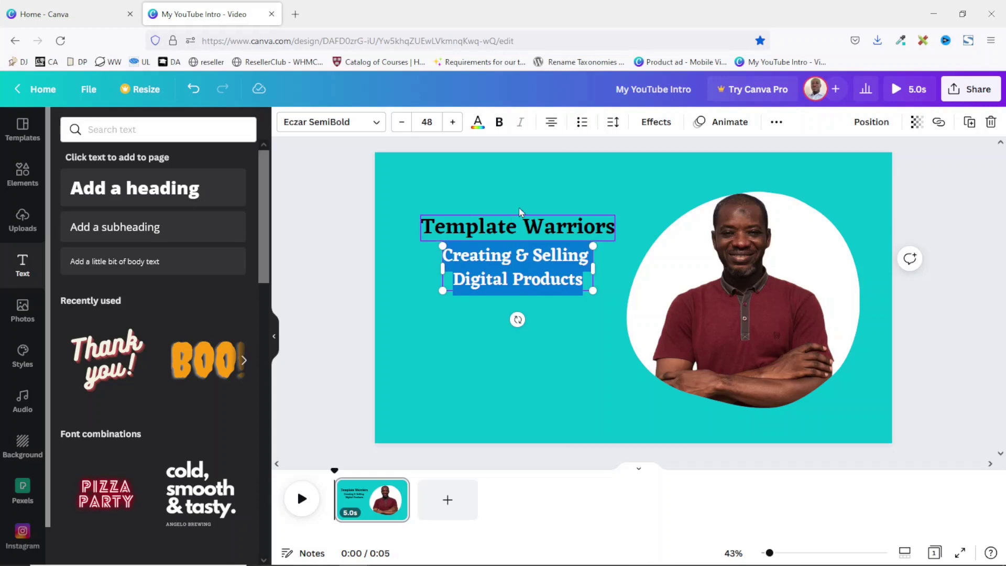
pyautogui.click(550, 123)
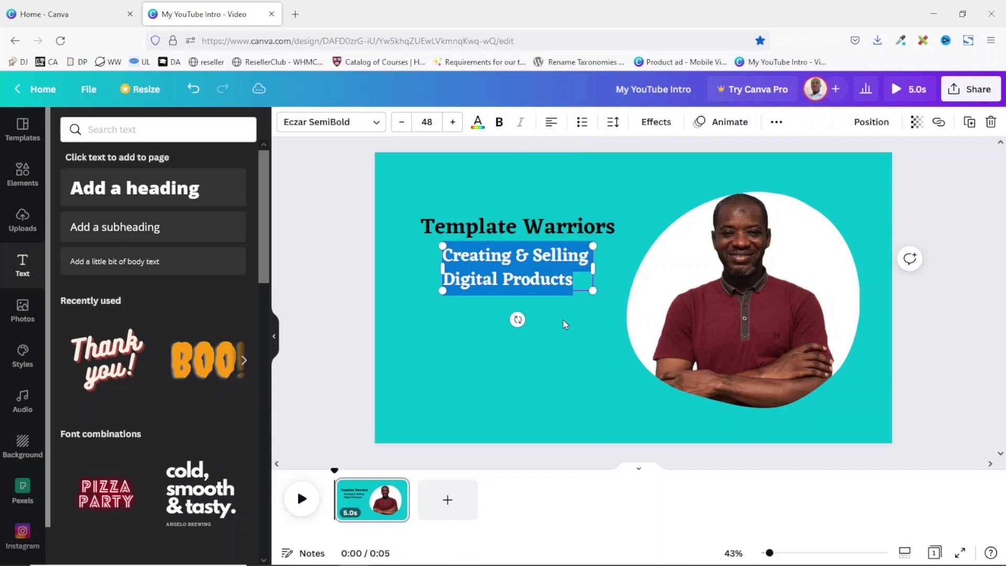
pyautogui.click(572, 333)
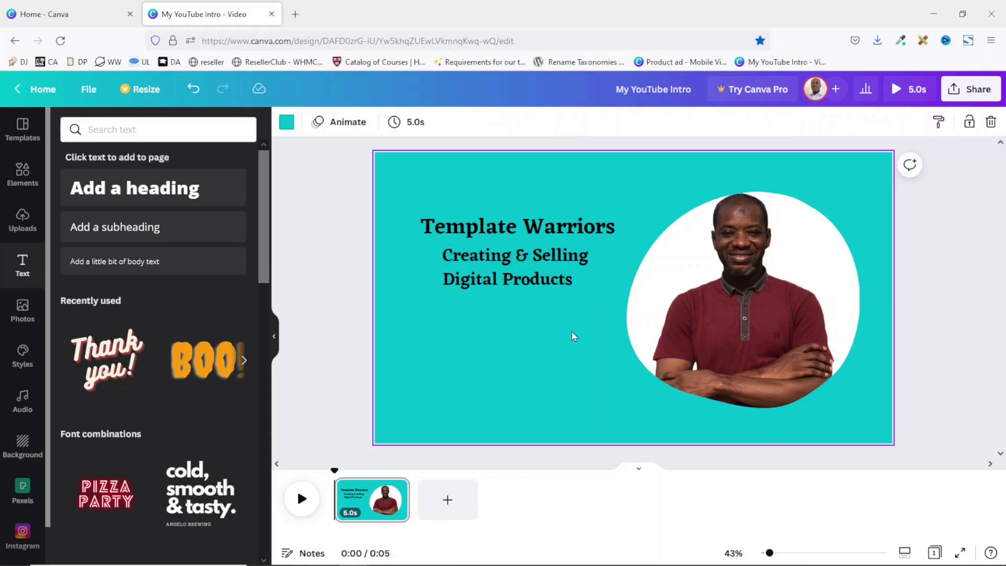
pyautogui.click(530, 286)
pyautogui.moveTo(515, 282); pyautogui.dragTo(493, 278)
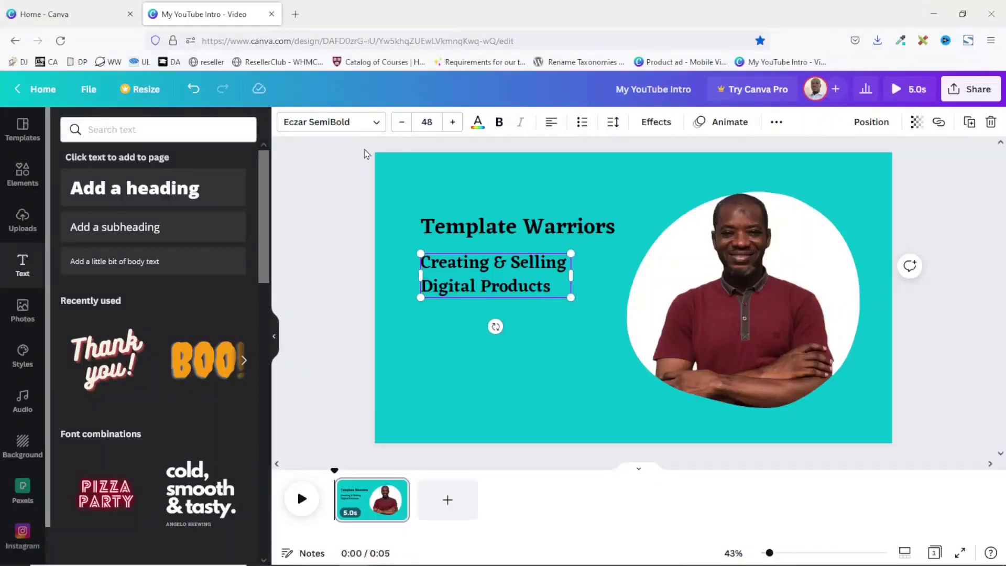
# Step: Apply the Allura font to the subtitle and enlarge it to size 81
pyautogui.click(378, 128)
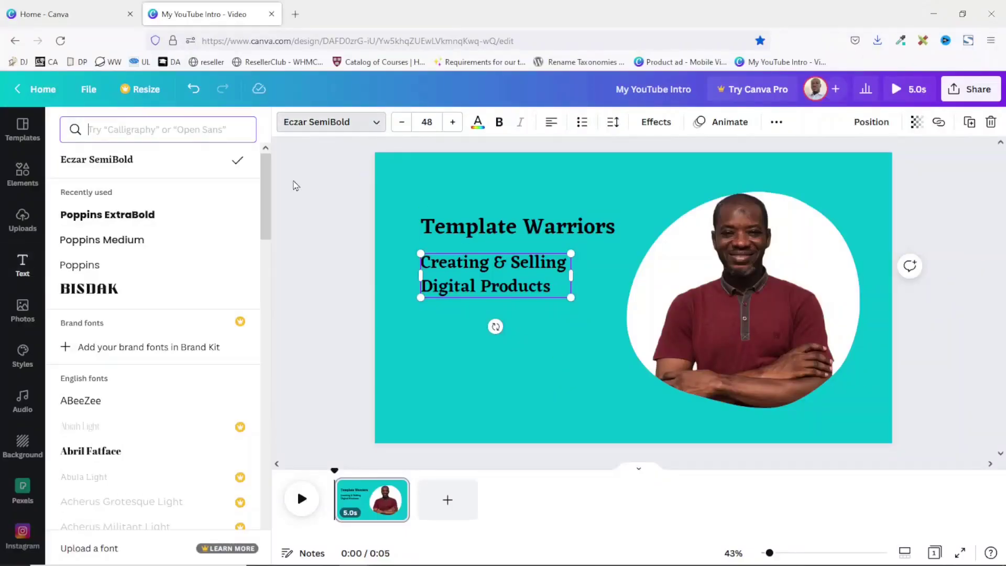
pyautogui.scroll(-10, 212, 403)
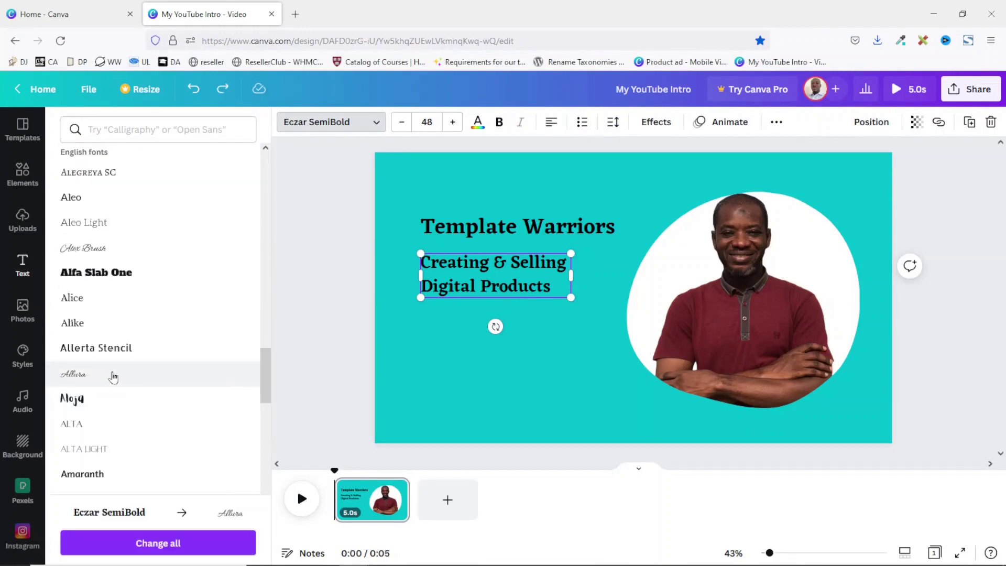
pyautogui.click(94, 377)
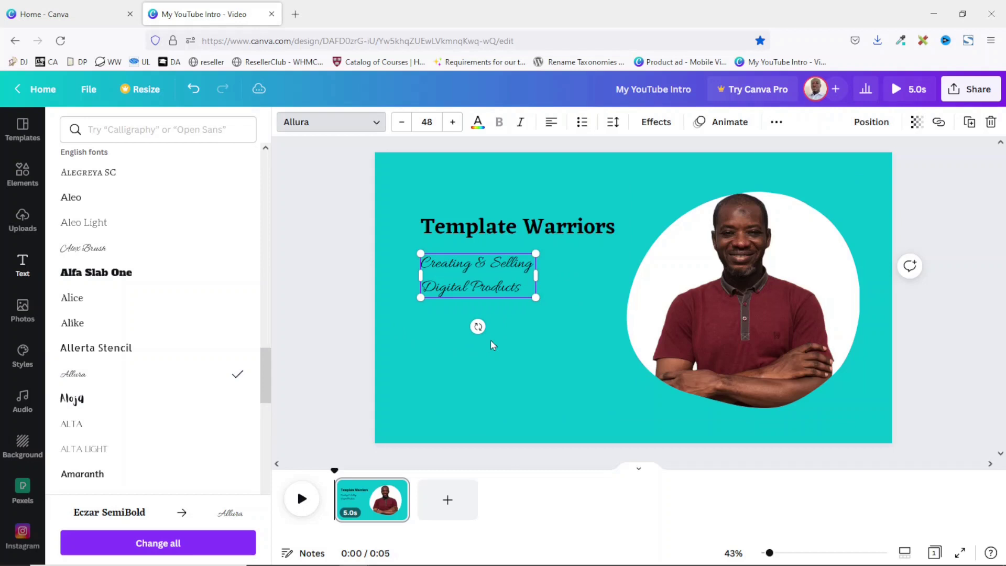
pyautogui.moveTo(537, 299); pyautogui.dragTo(614, 350)
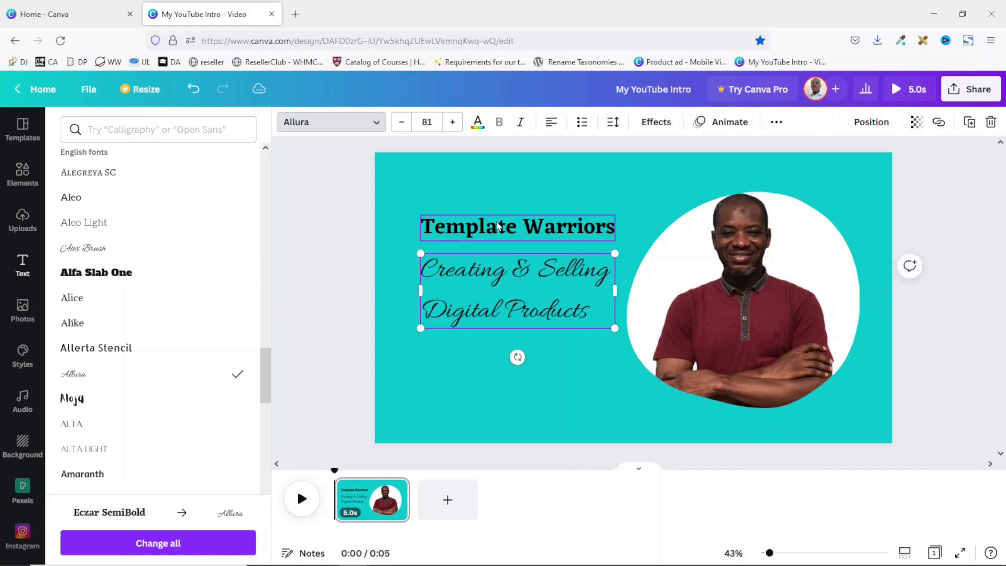
pyautogui.press('Escape')
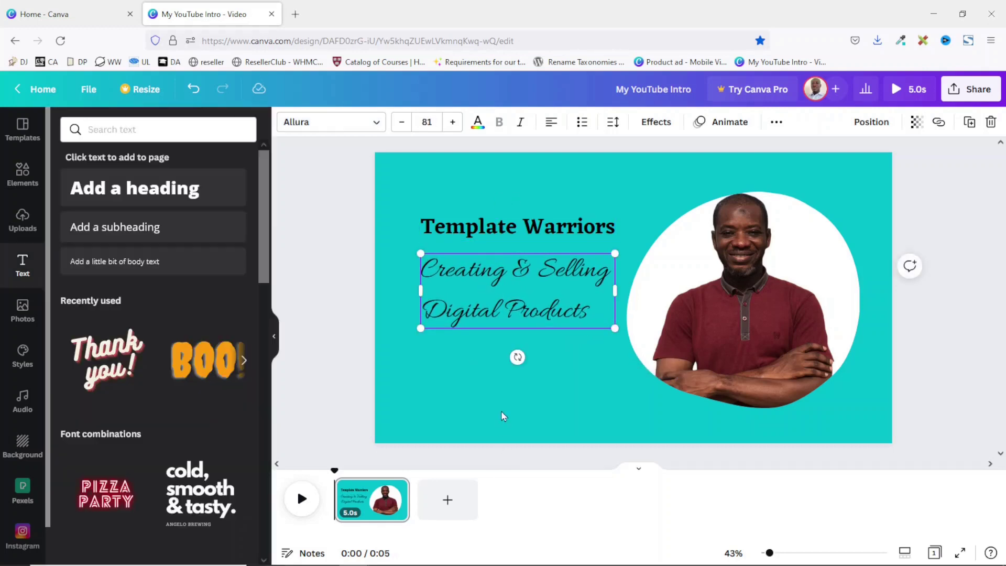
pyautogui.click(594, 383)
pyautogui.click(22, 220)
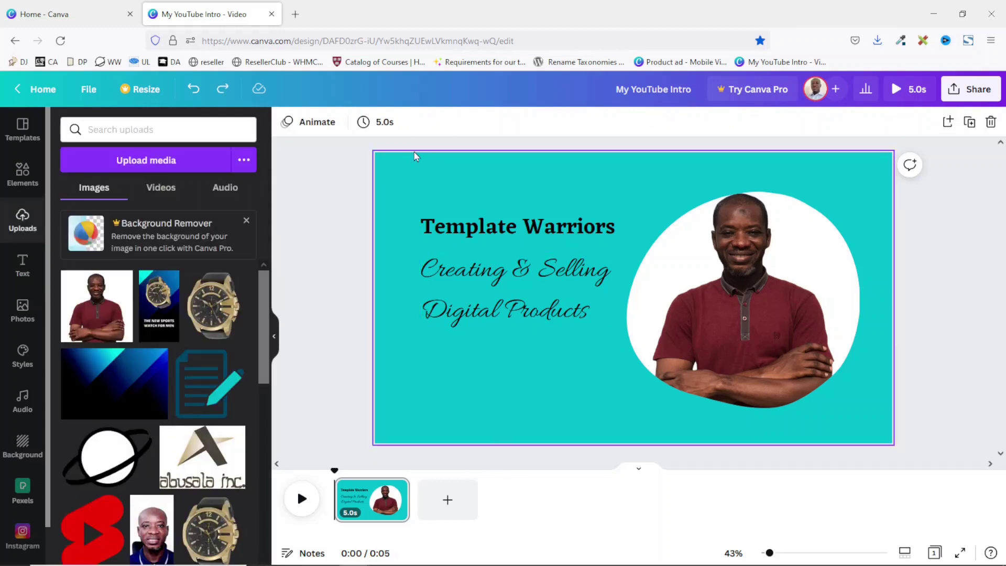
# Step: Drag the Template Warriors title and Allura subtitle down together until centred beside the portrait
pyautogui.moveTo(356, 180); pyautogui.dragTo(603, 350)
pyautogui.moveTo(485, 276); pyautogui.dragTo(479, 298)
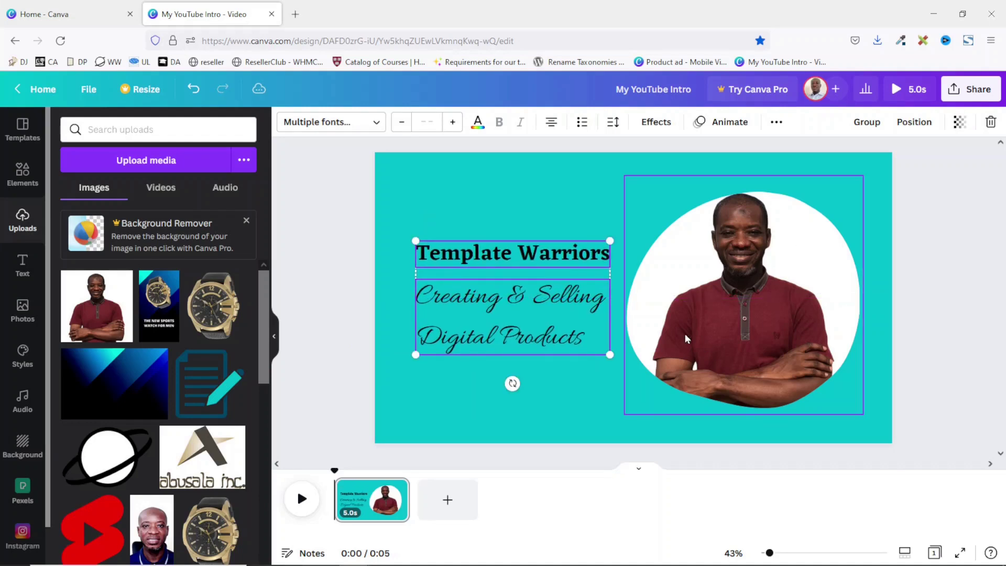
pyautogui.click(391, 309)
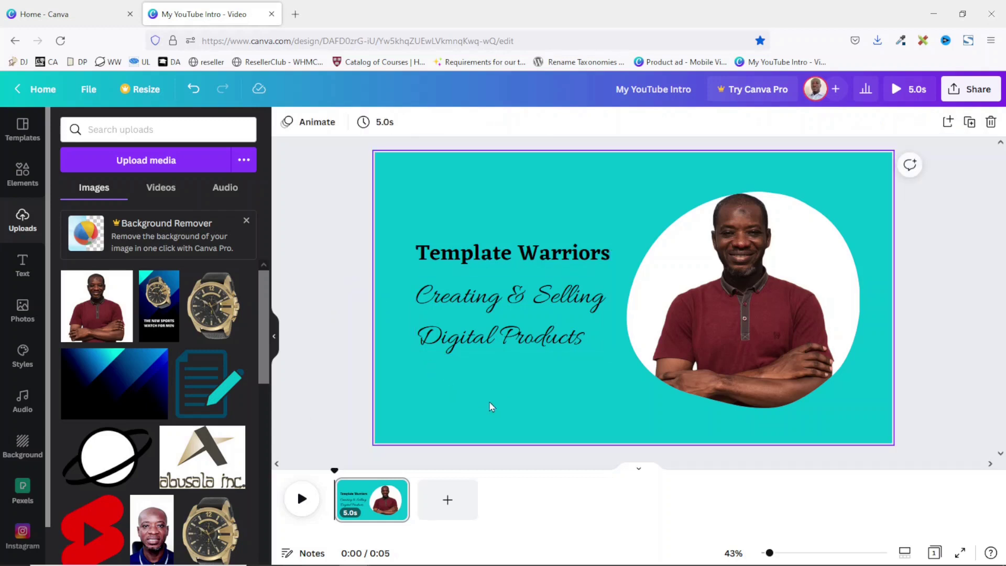
pyautogui.click(491, 256)
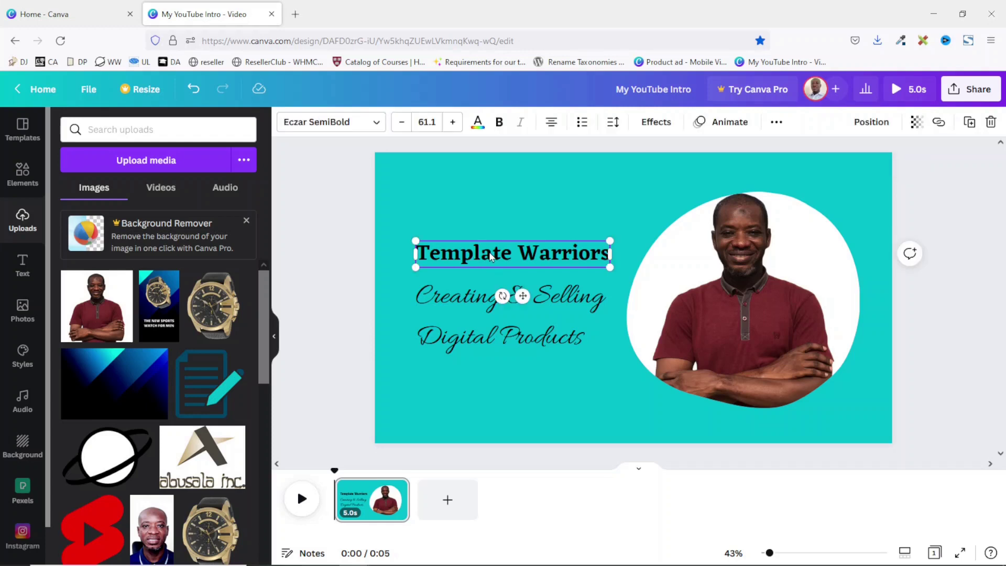
# Step: Add a #004767 dark teal Background effect to the title with roundness 0
pyautogui.click(656, 124)
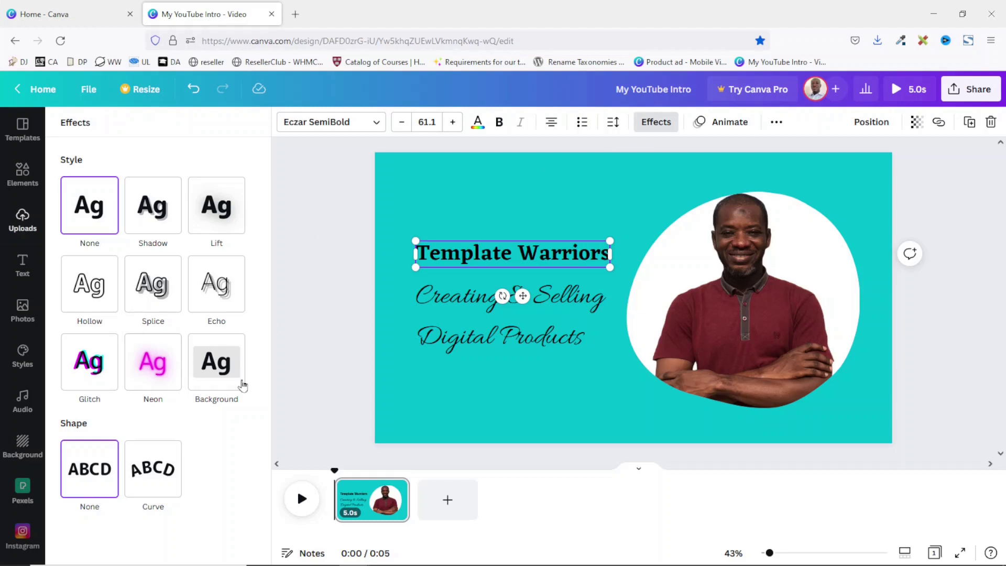
pyautogui.click(217, 373)
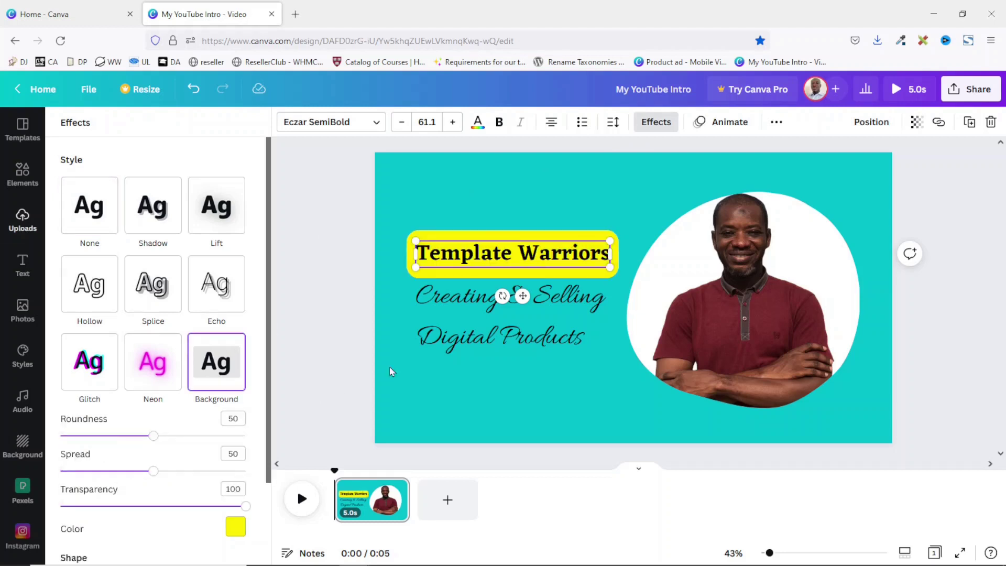
pyautogui.scroll(-2, 178, 477)
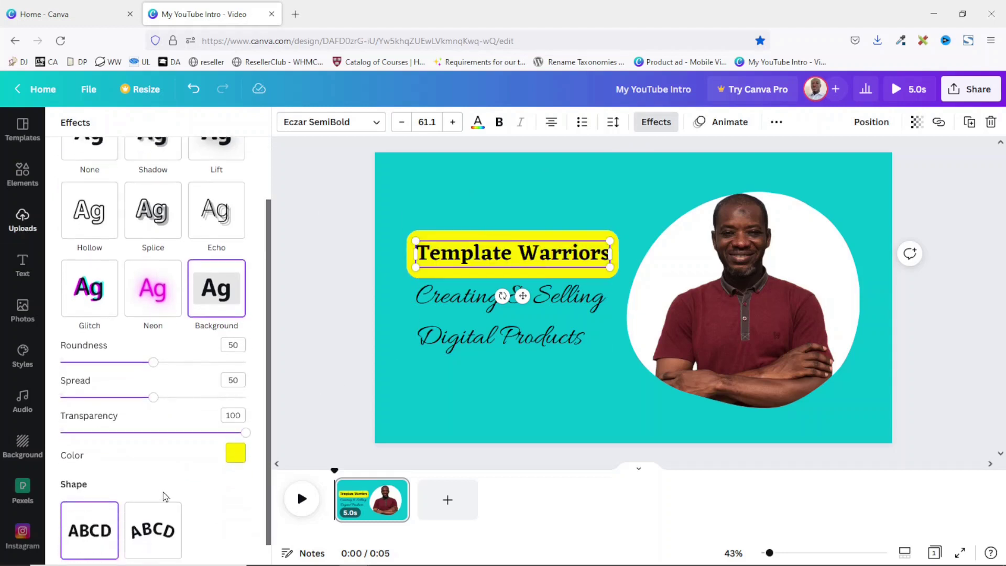
pyautogui.click(236, 444)
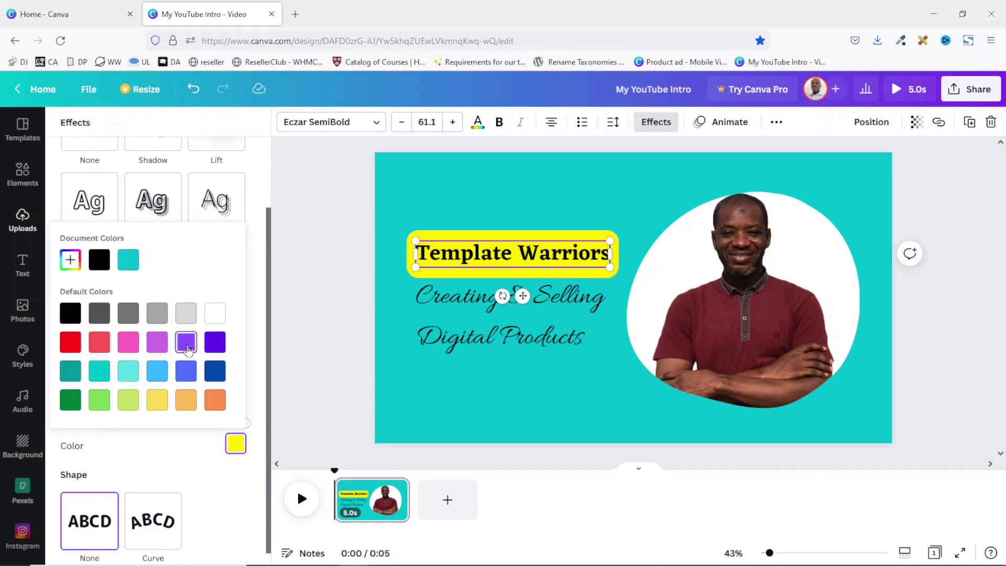
pyautogui.click(71, 258)
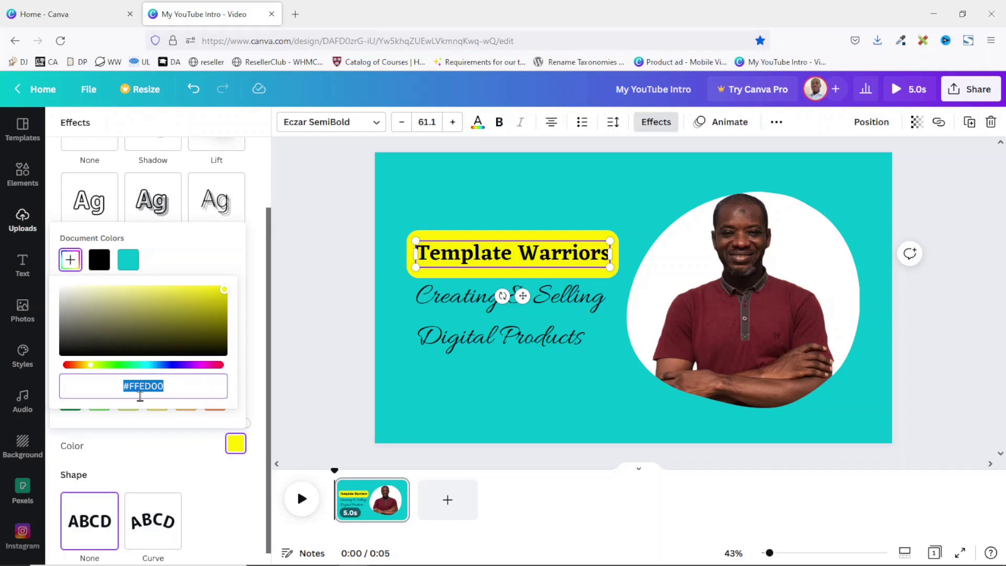
pyautogui.write('#004767')
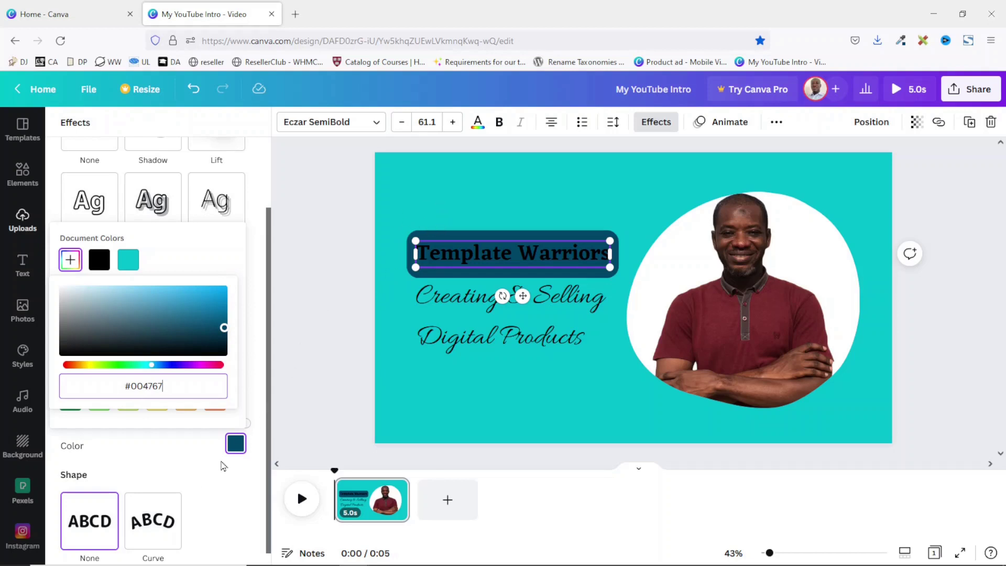
pyautogui.click(237, 453)
pyautogui.click(256, 341)
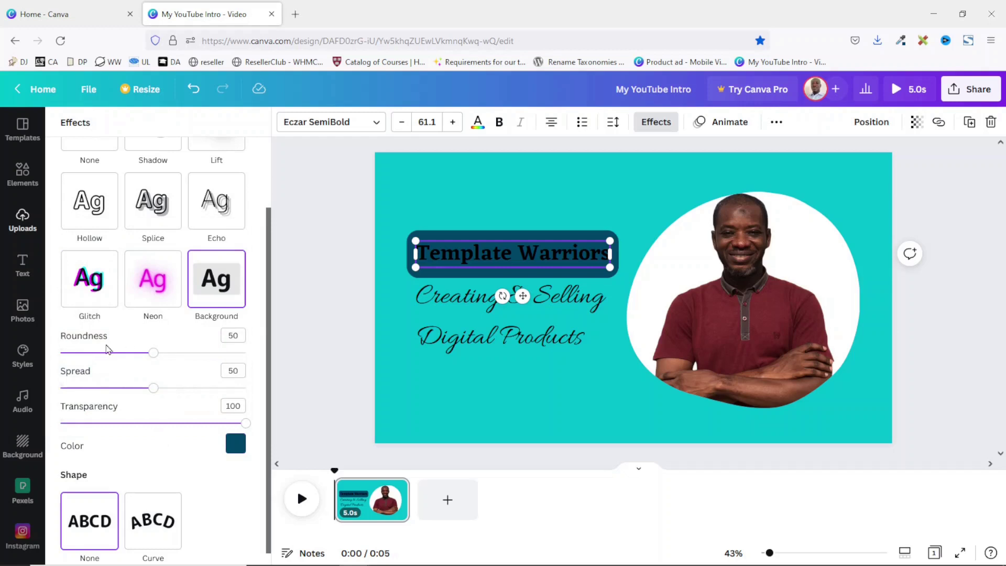
pyautogui.moveTo(155, 356); pyautogui.dragTo(44, 365)
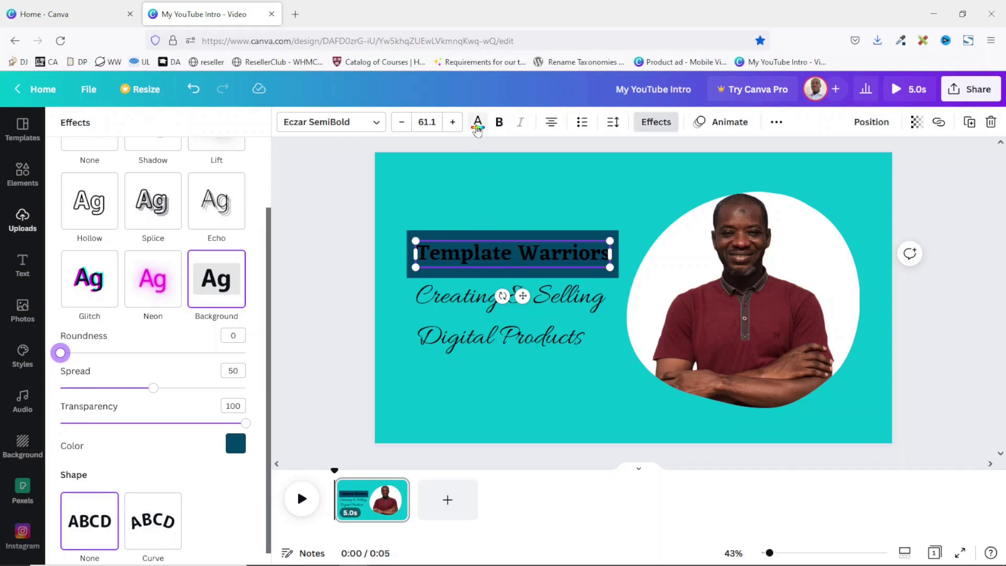
pyautogui.click(477, 129)
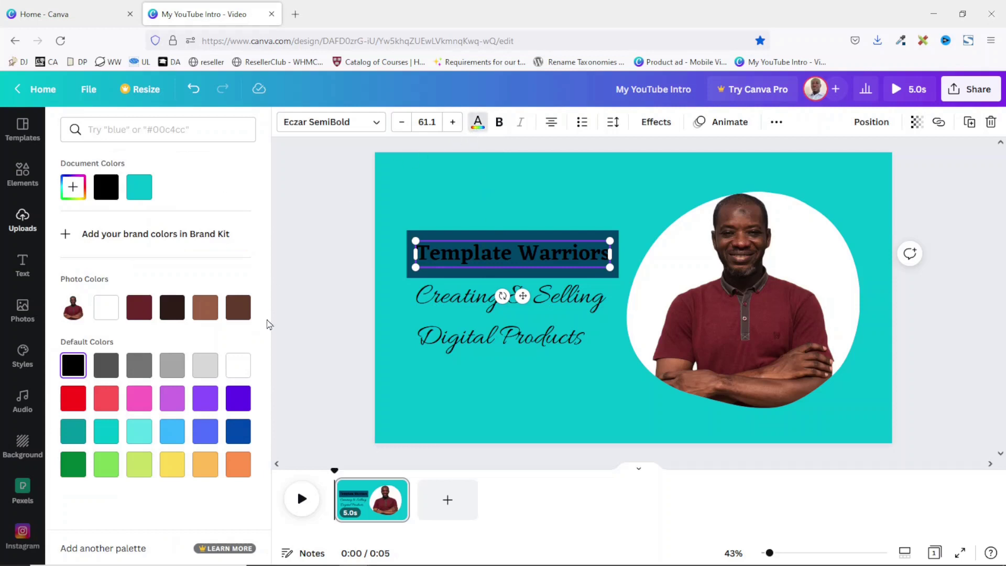
# Step: Set the Template Warriors title text colour to white
pyautogui.click(237, 369)
pyautogui.click(693, 150)
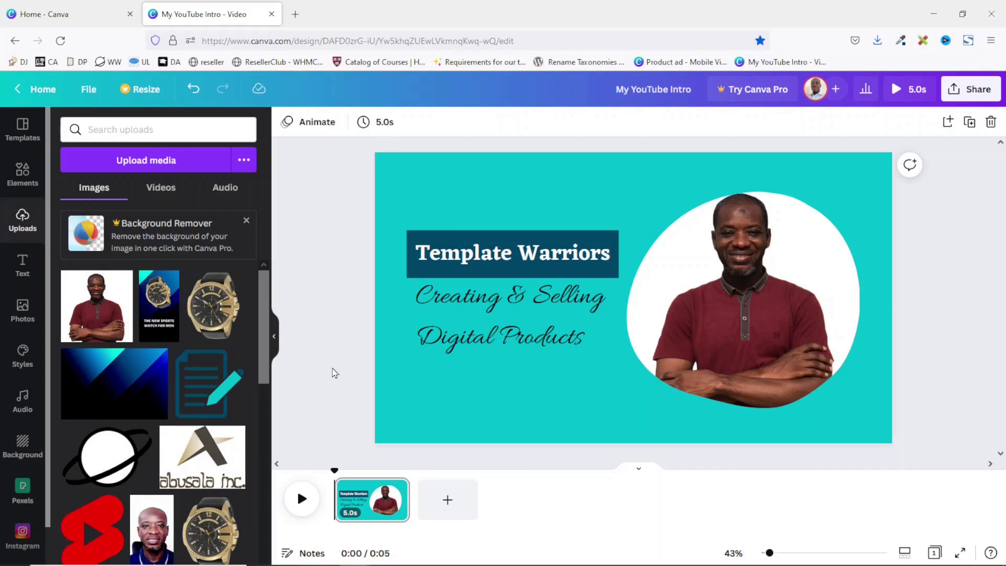
pyautogui.click(19, 178)
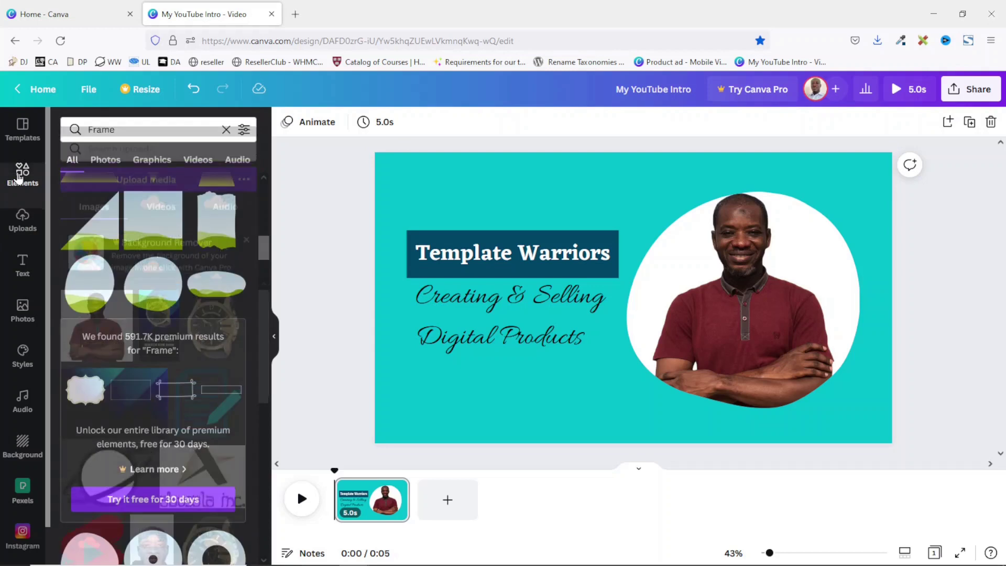
pyautogui.click(131, 130)
pyautogui.moveTo(130, 129); pyautogui.dragTo(44, 137)
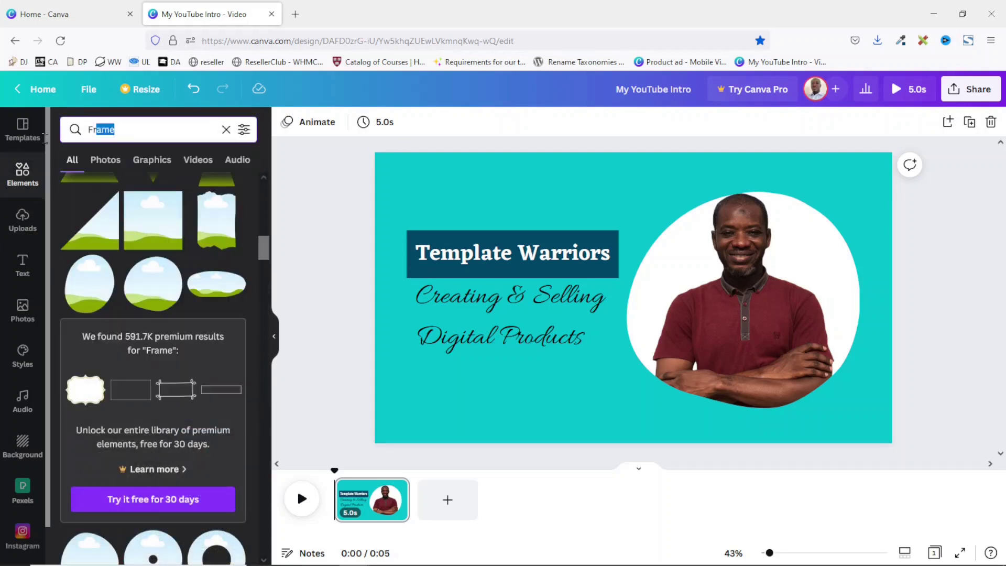
pyautogui.write('burst')
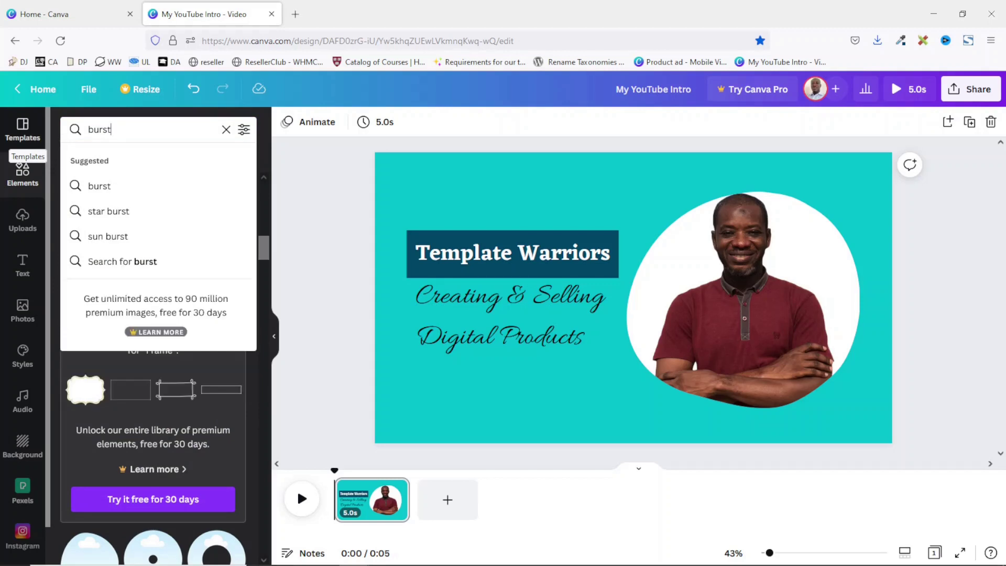
pyautogui.press('Return')
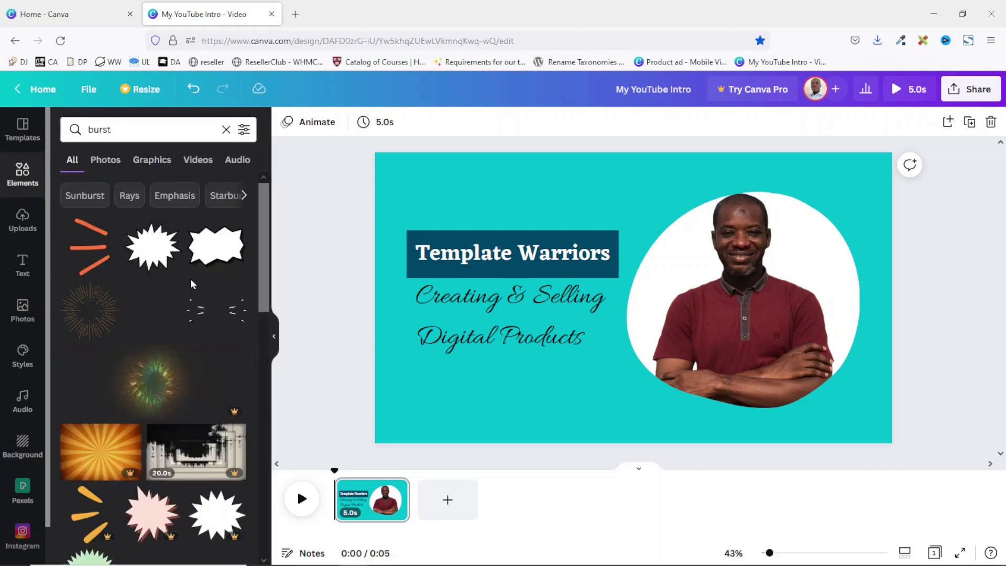
pyautogui.scroll(-15, 193, 312)
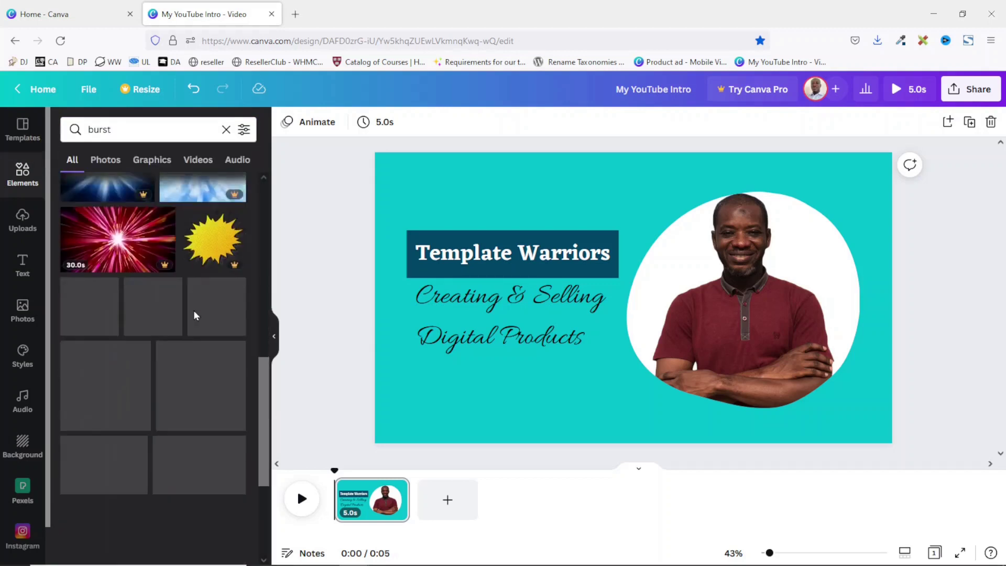
pyautogui.scroll(-5, 193, 314)
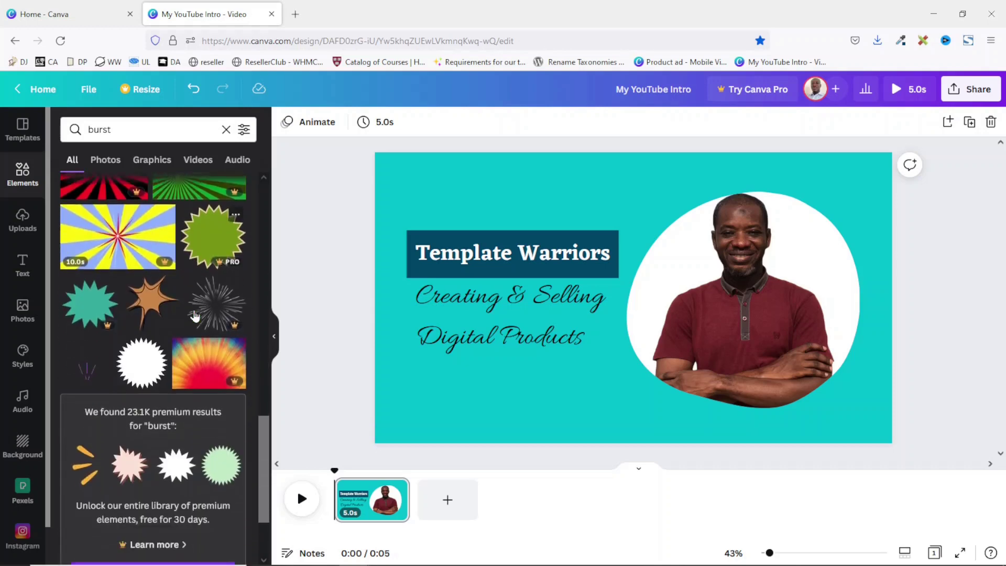
pyautogui.scroll(-5, 193, 314)
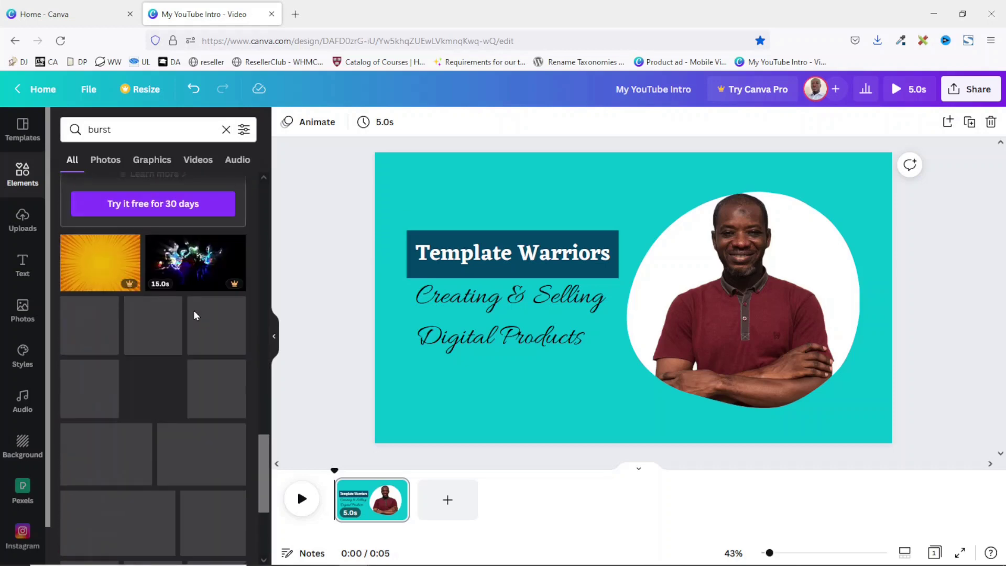
pyautogui.scroll(-2, 193, 311)
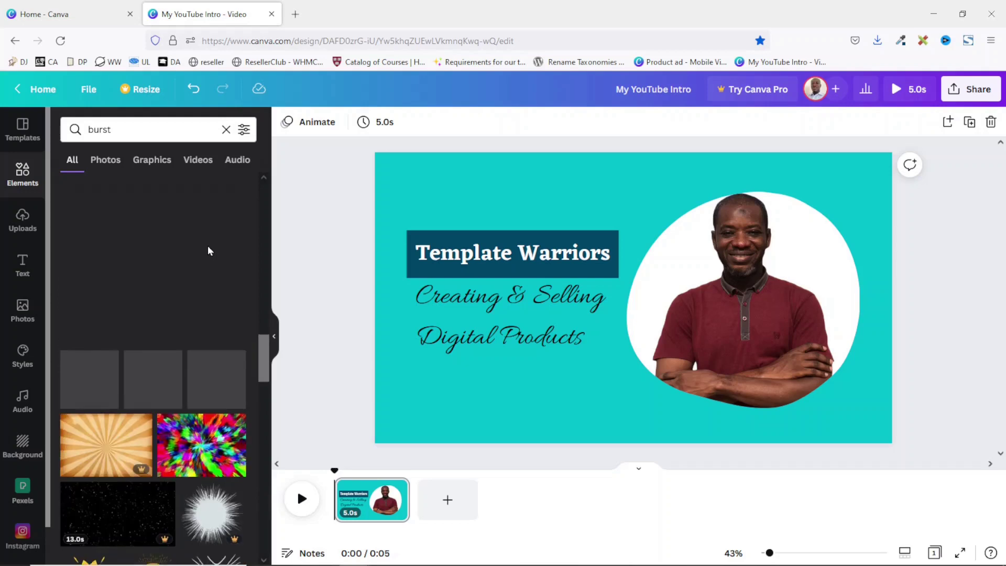
pyautogui.scroll(-5, 208, 247)
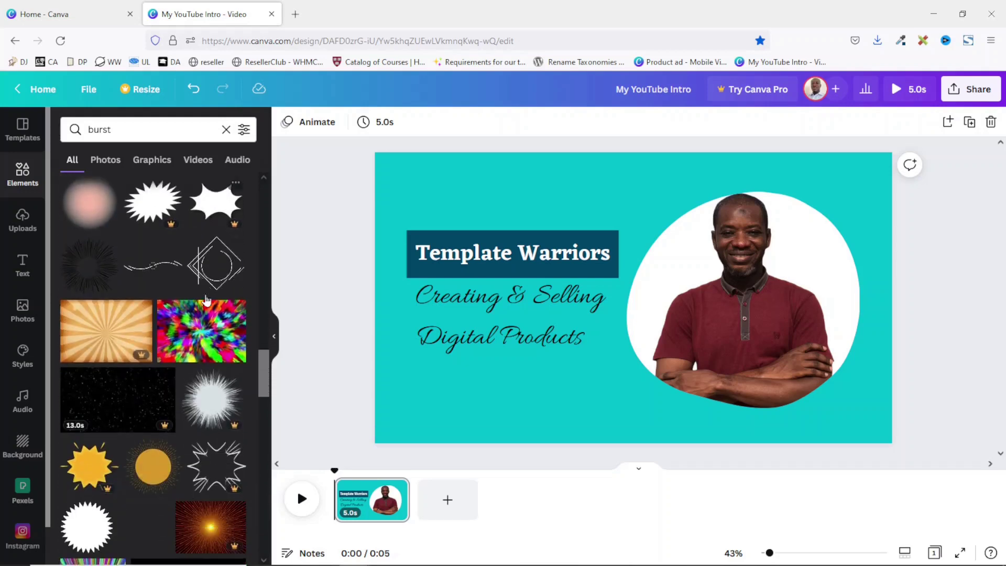
pyautogui.scroll(-3, 202, 299)
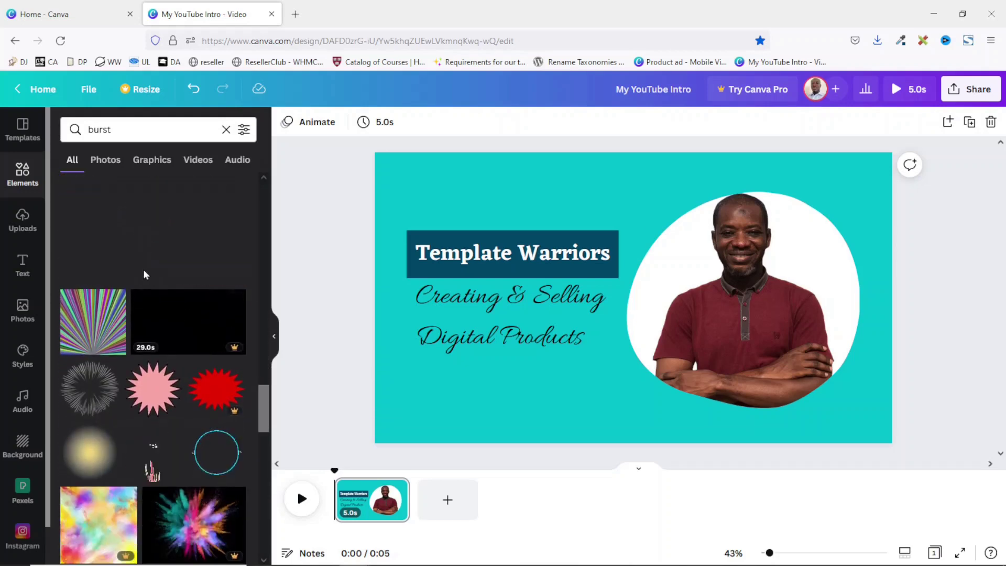
pyautogui.scroll(-4, 105, 392)
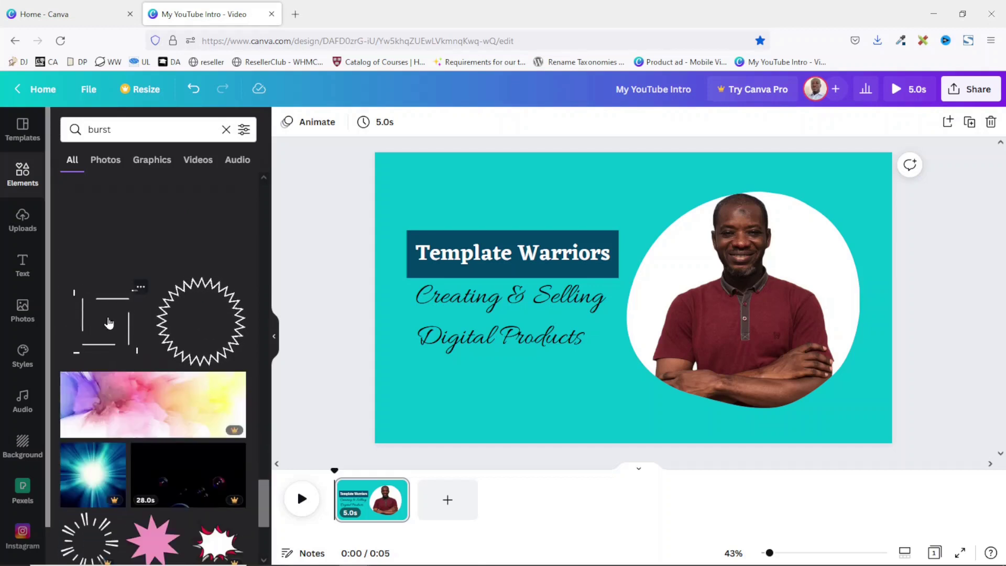
pyautogui.click(104, 328)
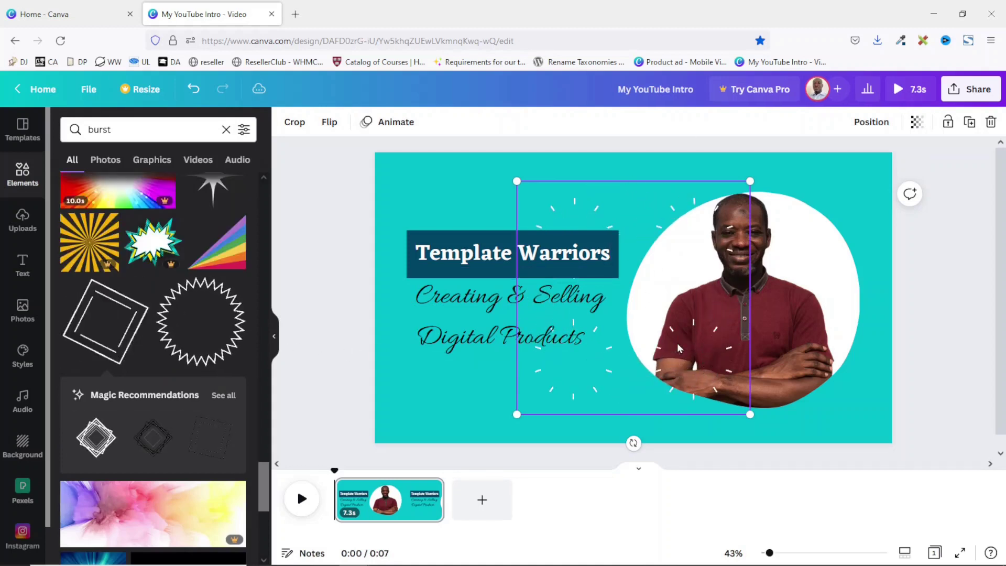
# Step: Place the white burst-lines frame on the left behind the title and subtitle
pyautogui.moveTo(672, 333); pyautogui.dragTo(555, 363)
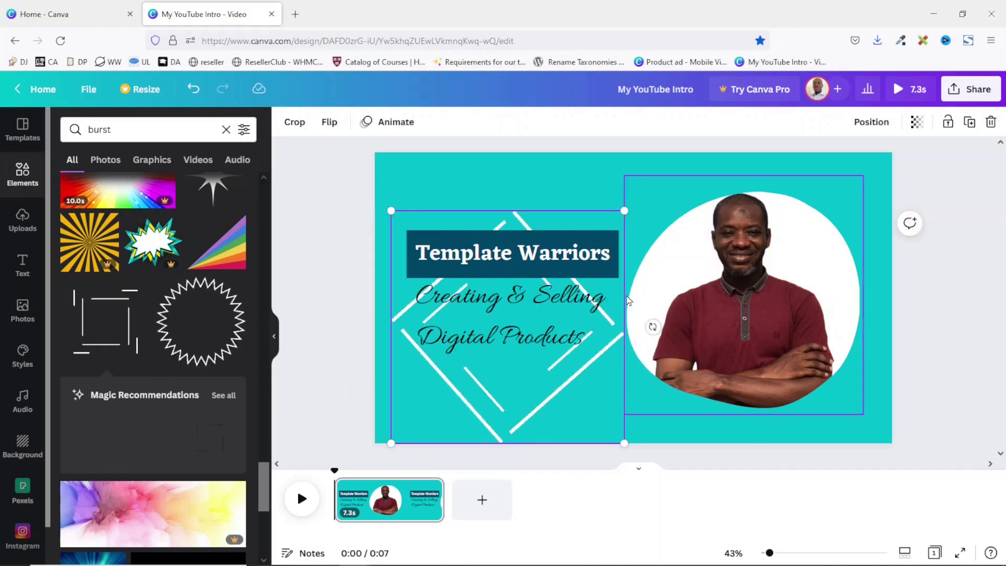
pyautogui.click(342, 293)
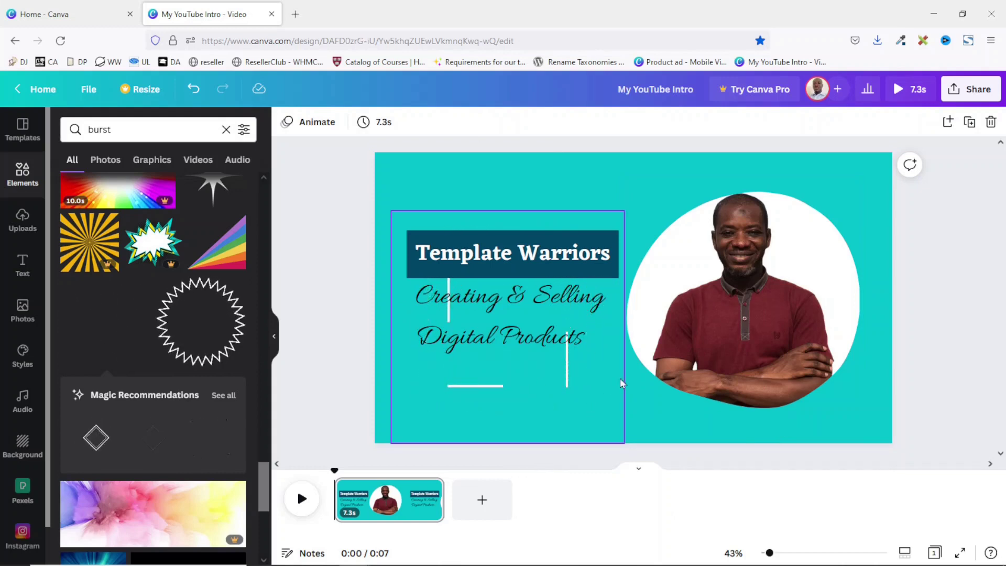
pyautogui.click(536, 176)
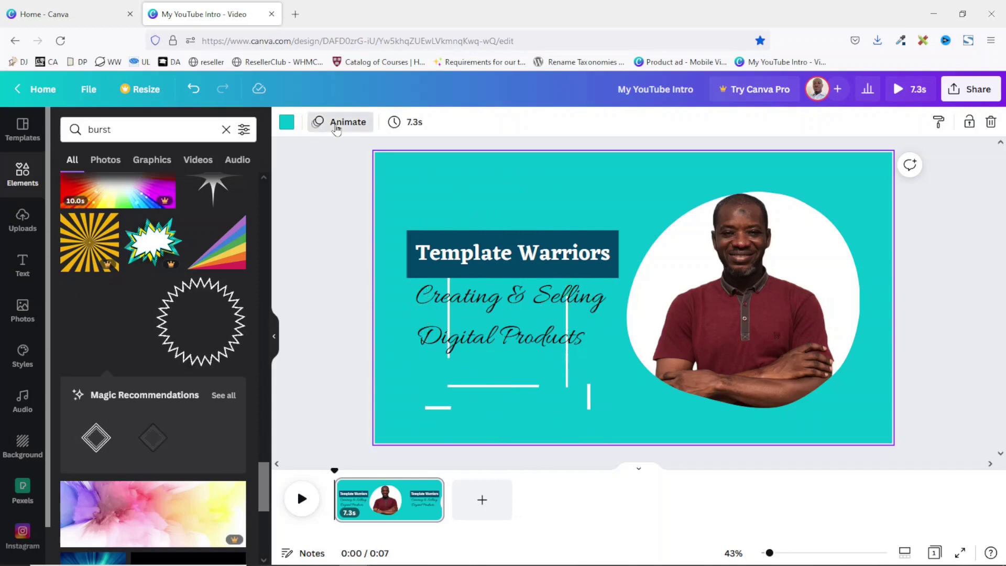
# Step: Preview the Simple, Sleek, Fun, Party and Disco page animations
pyautogui.click(335, 124)
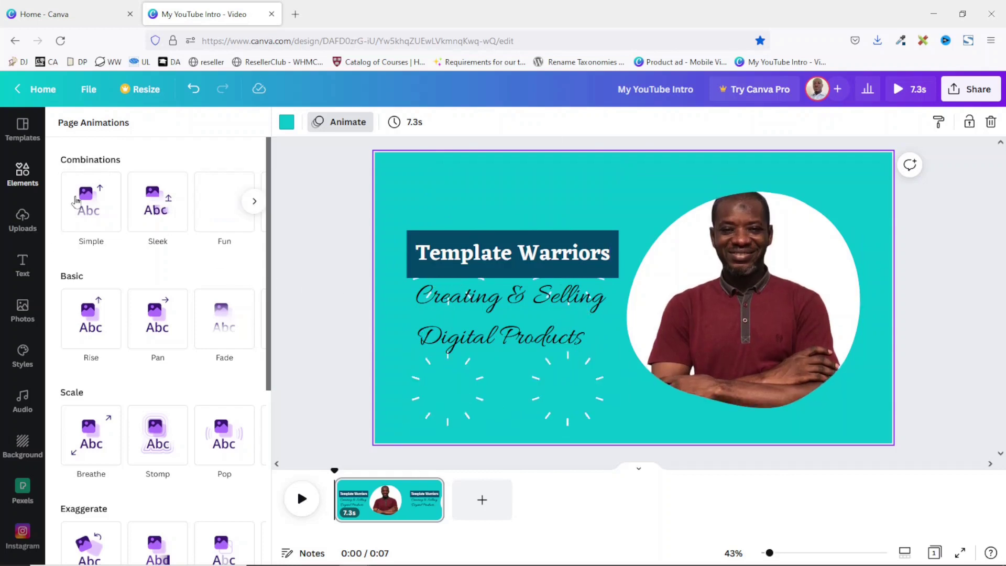
pyautogui.click(94, 201)
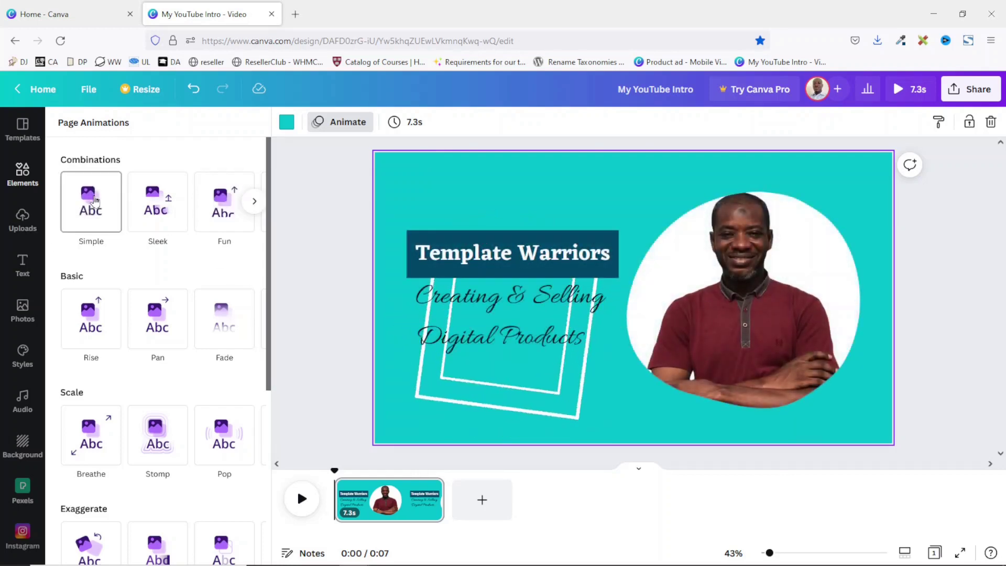
pyautogui.click(156, 200)
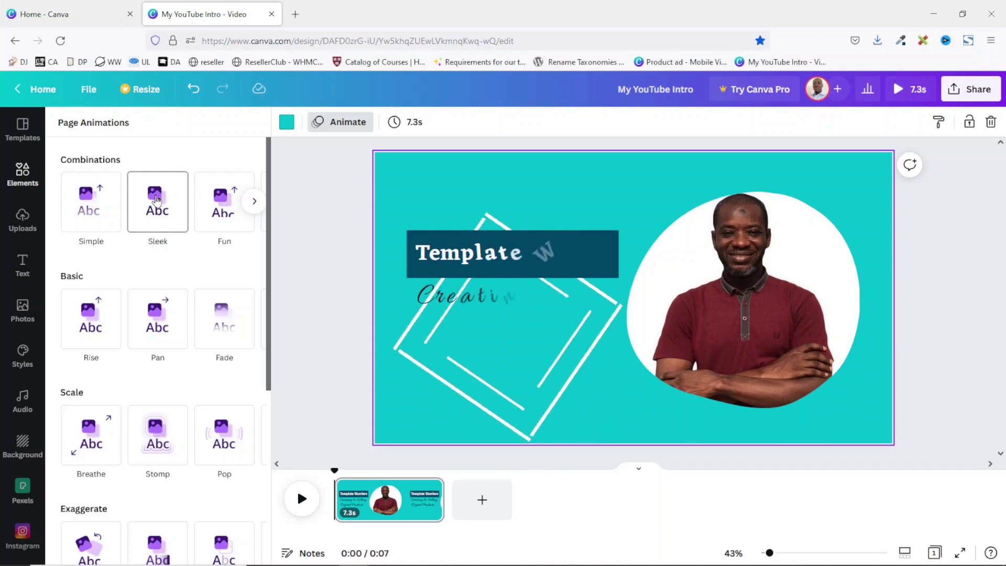
pyautogui.click(222, 201)
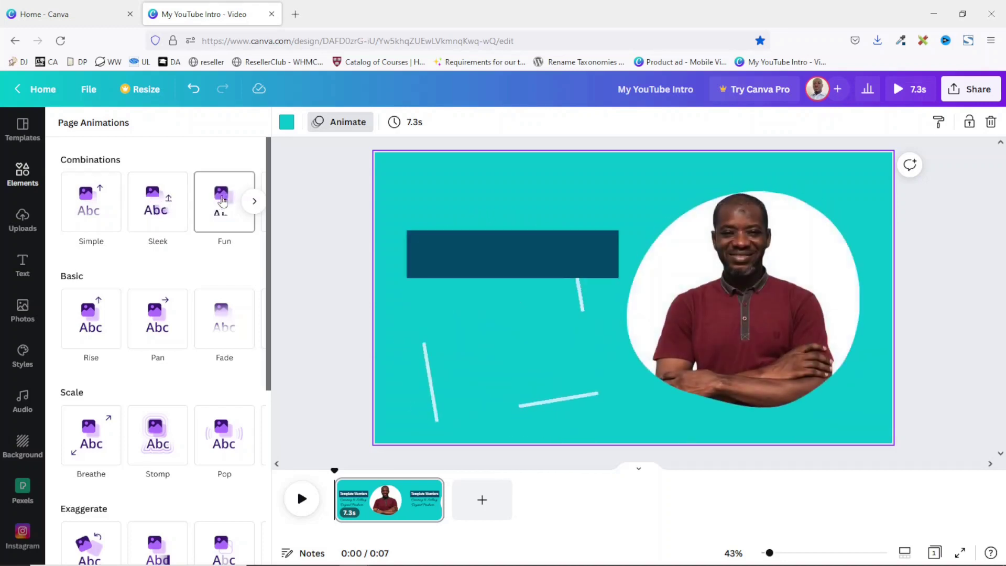
pyautogui.click(253, 204)
pyautogui.click(112, 215)
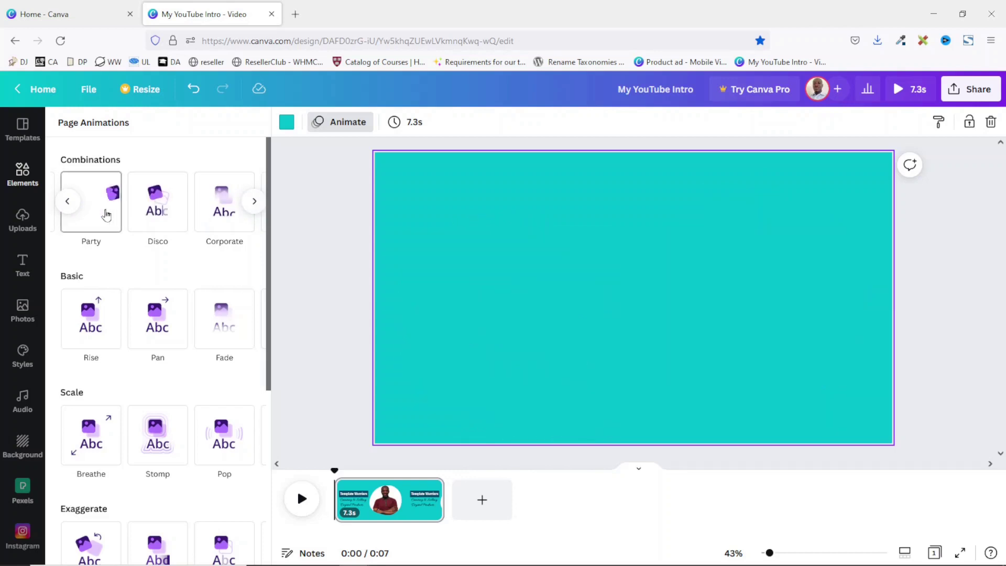
pyautogui.click(165, 213)
pyautogui.click(167, 231)
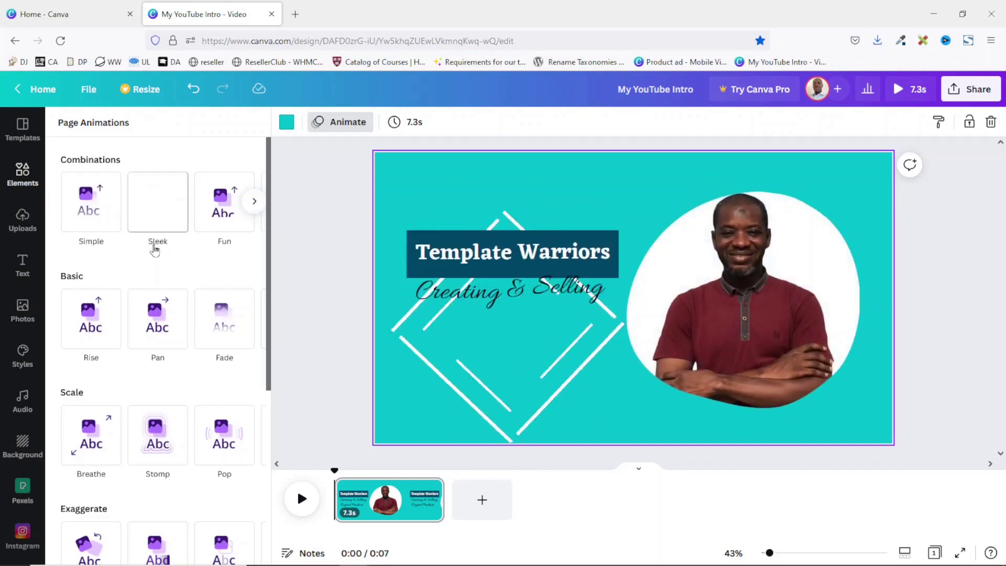
# Step: Compare the Rise, Pan and Fade basic animations, then apply Rise to the page
pyautogui.click(88, 318)
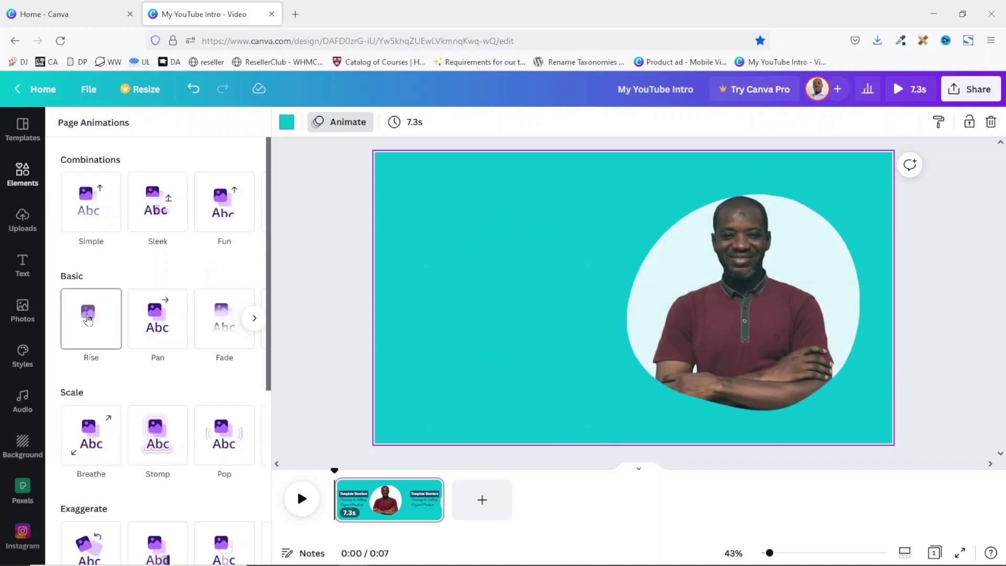
pyautogui.click(157, 319)
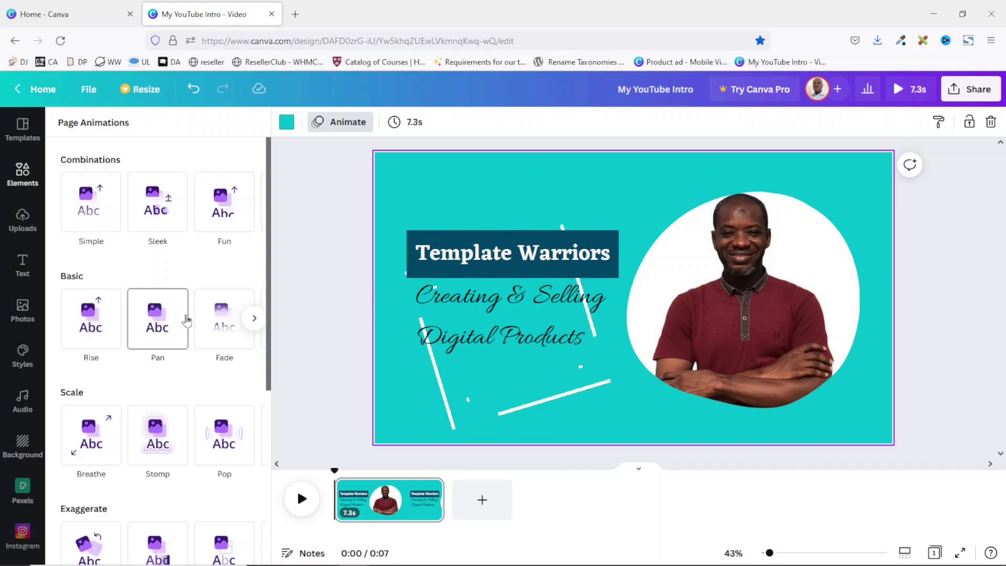
pyautogui.click(216, 318)
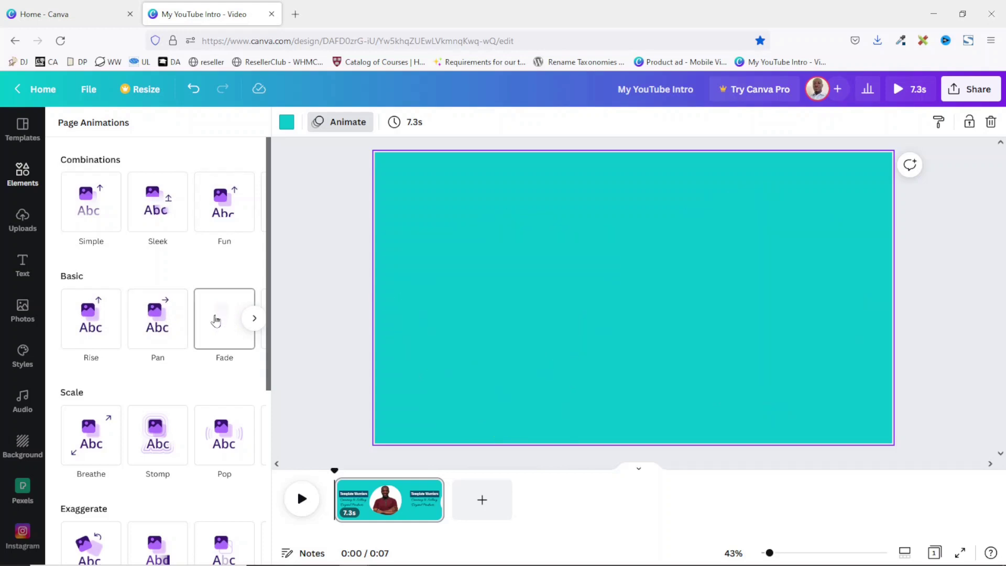
pyautogui.click(254, 318)
pyautogui.click(71, 322)
pyautogui.click(74, 325)
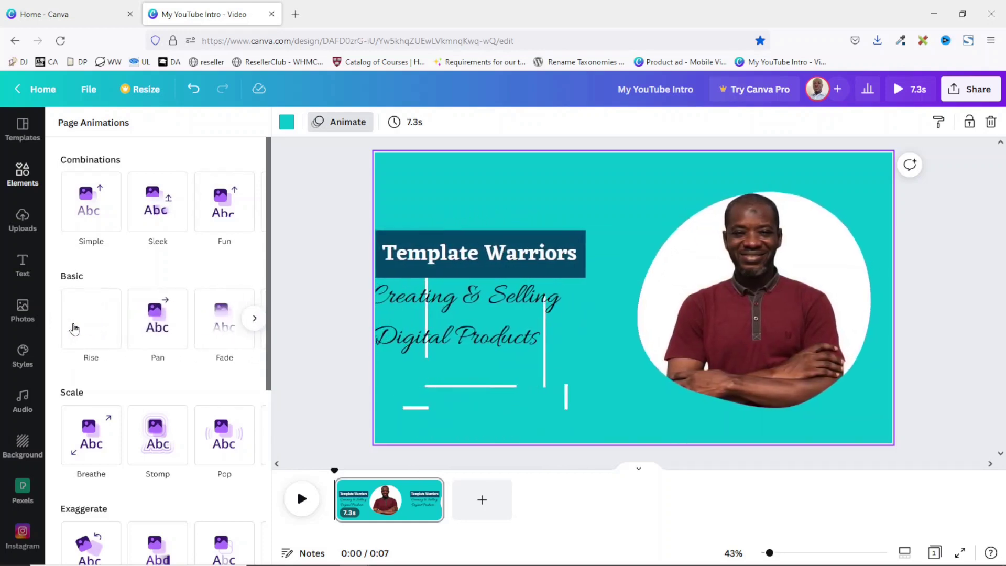
pyautogui.click(157, 318)
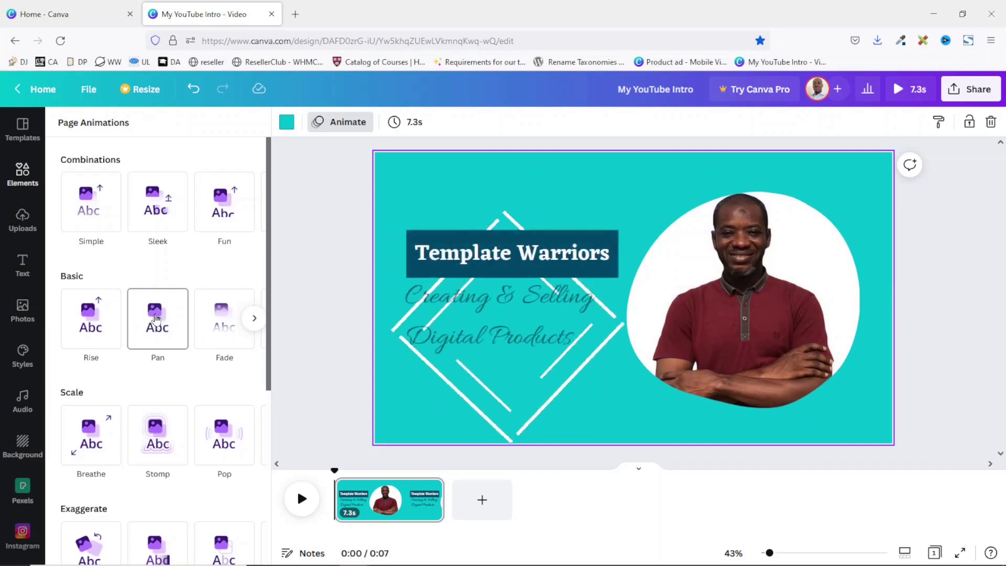
pyautogui.click(92, 321)
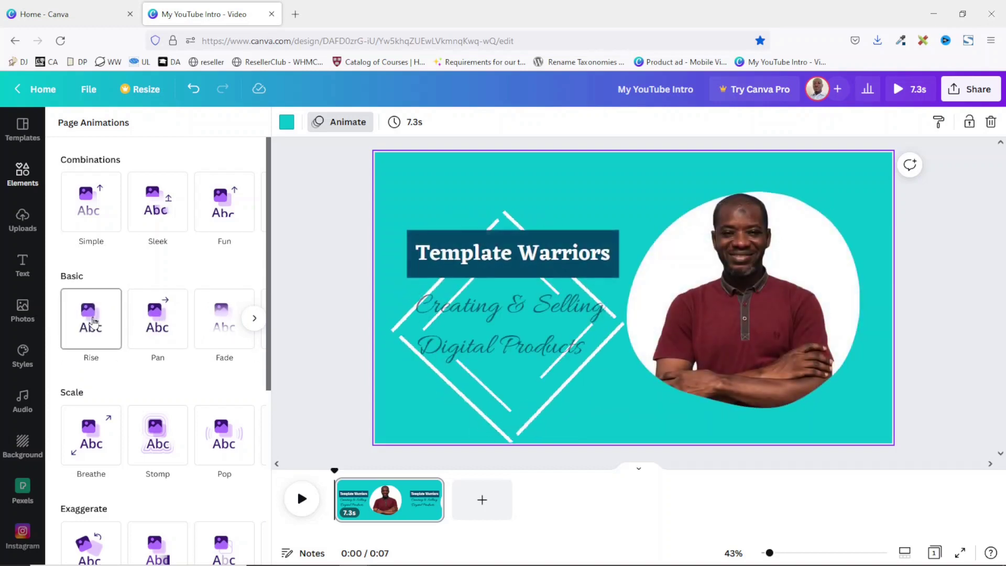
pyautogui.click(94, 321)
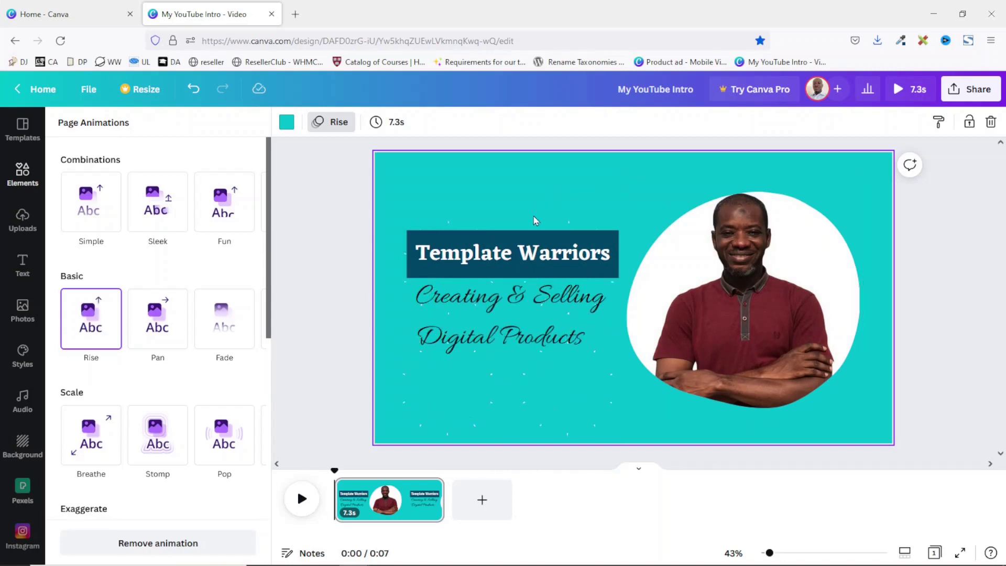
pyautogui.click(480, 261)
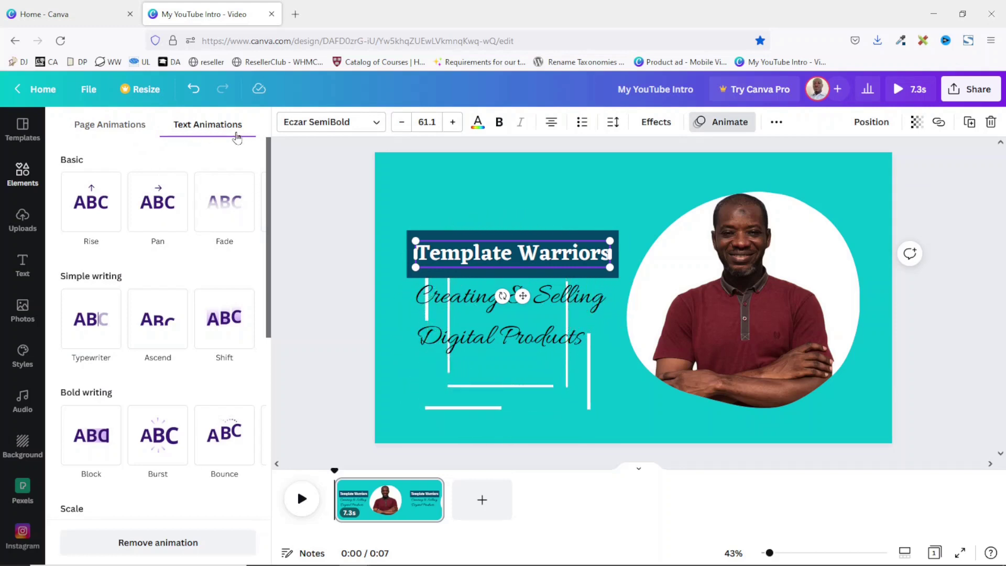
# Step: Preview Rise, Pan, Typewriter and Ascend text animations on the title, then close the panel
pyautogui.click(70, 210)
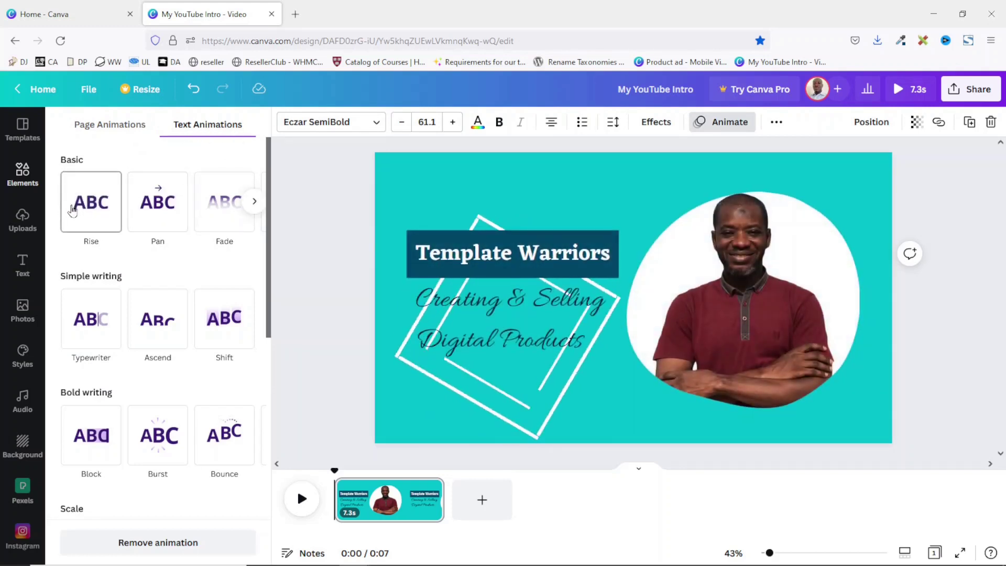
pyautogui.click(151, 200)
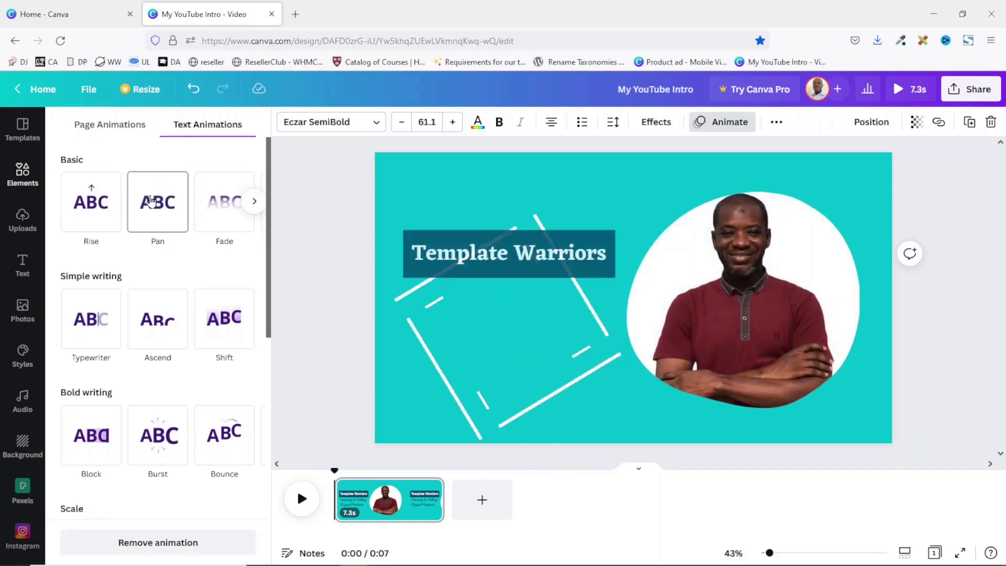
pyautogui.click(96, 325)
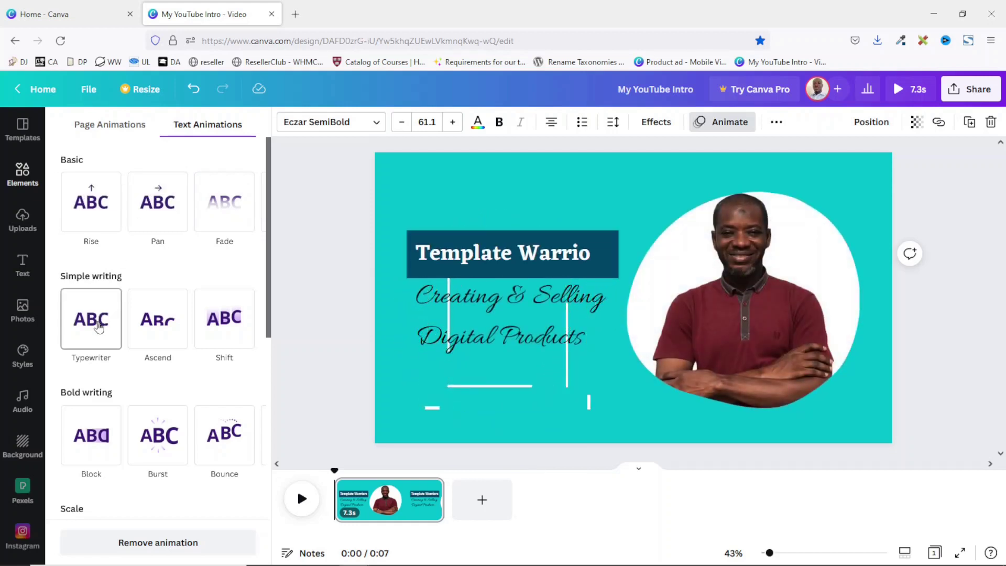
pyautogui.click(148, 330)
pyautogui.scroll(-2, 126, 408)
pyautogui.scroll(2, 126, 408)
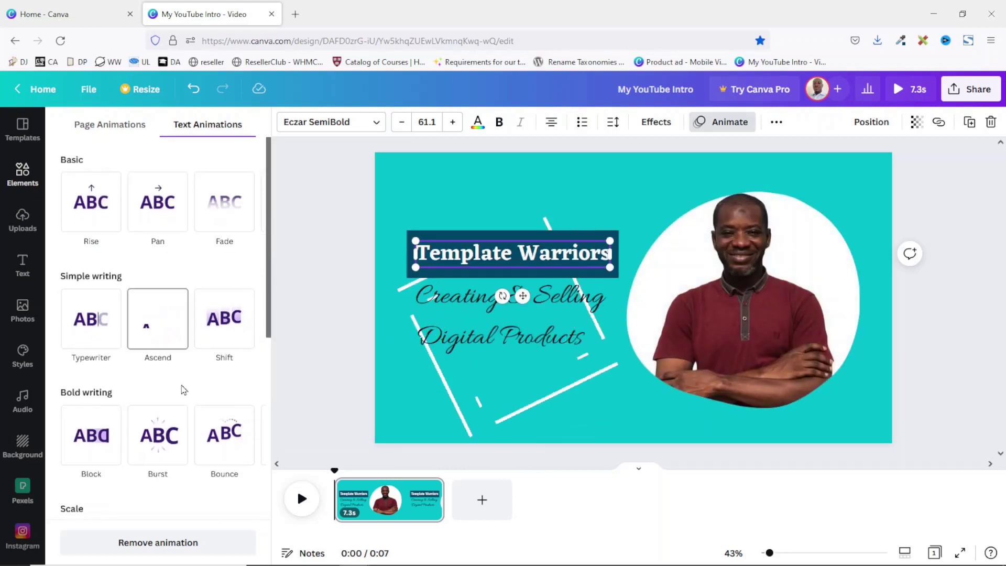
pyautogui.click(96, 299)
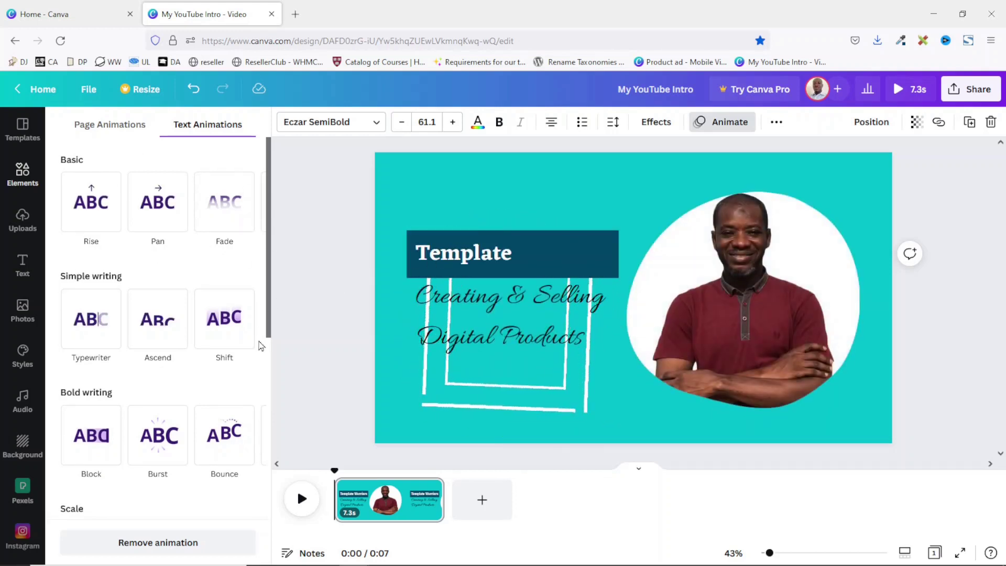
pyautogui.press('Escape')
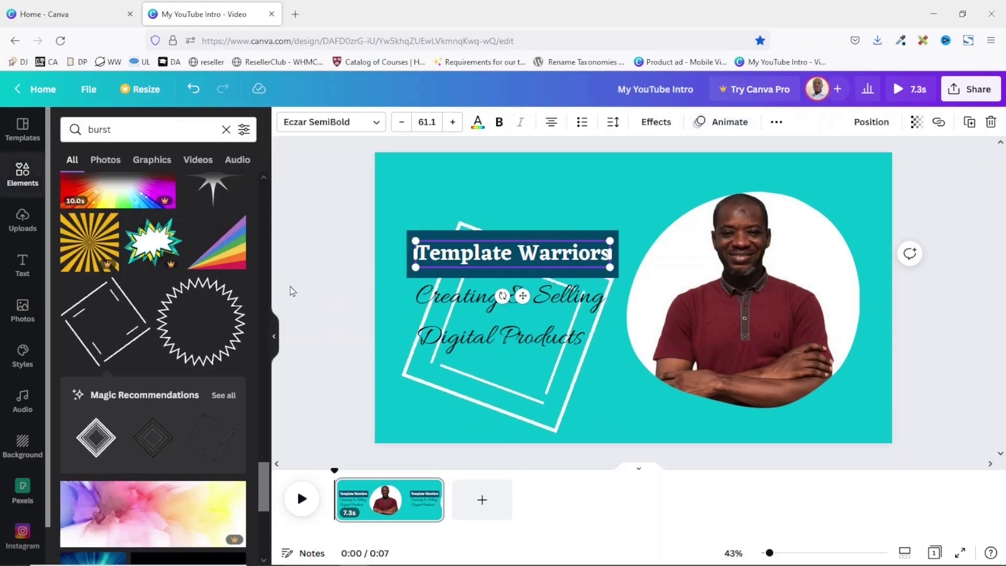
# Step: Try Pop, Breathe and Pop scale on the portrait, then apply Photo Zoom
pyautogui.click(776, 297)
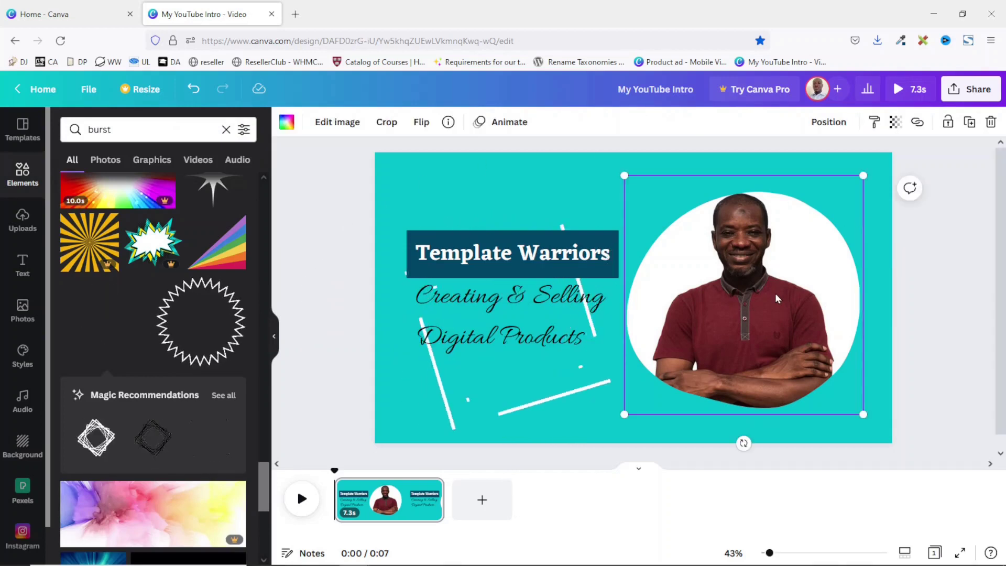
pyautogui.click(507, 131)
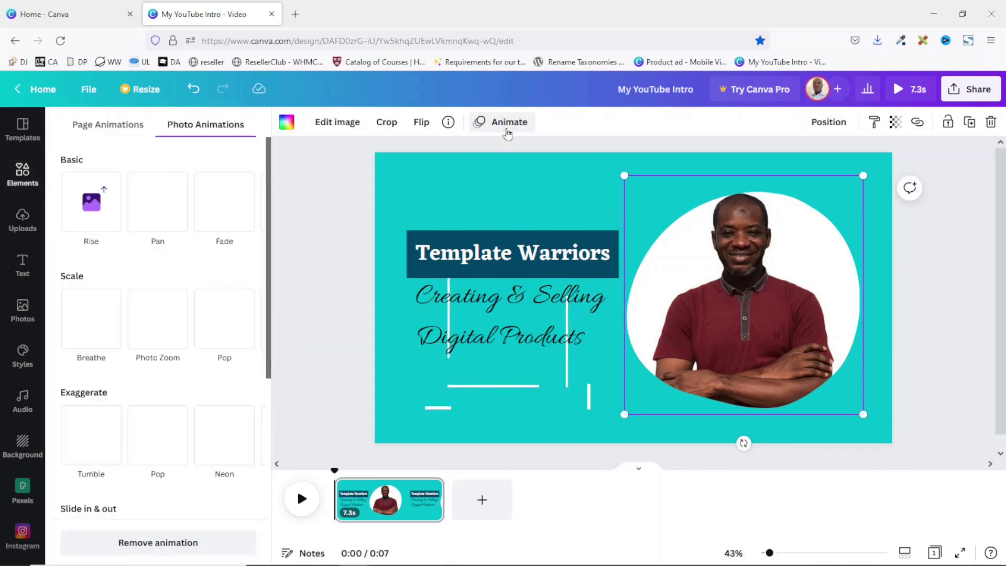
pyautogui.click(162, 455)
pyautogui.scroll(-3, 162, 455)
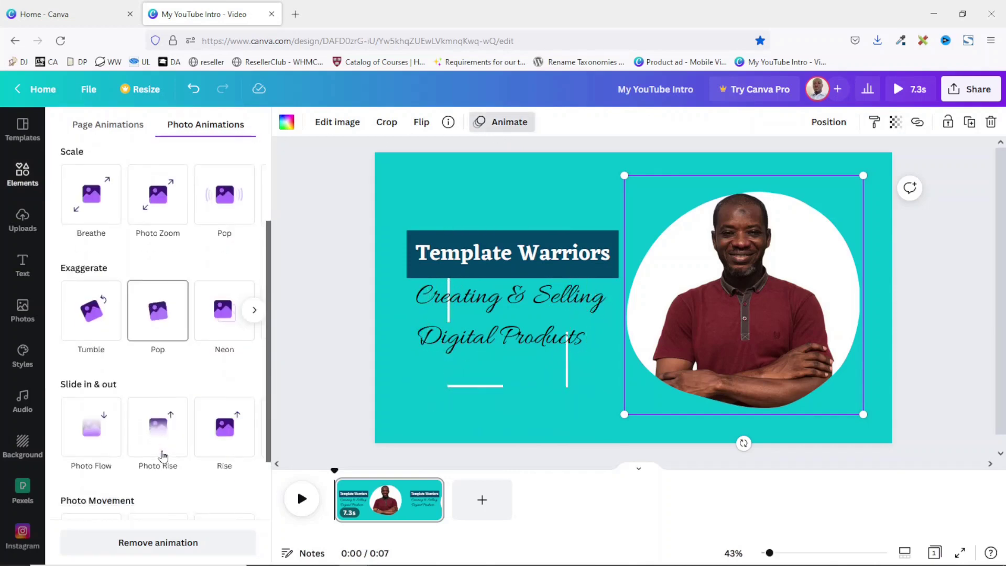
pyautogui.scroll(3, 162, 456)
pyautogui.click(107, 331)
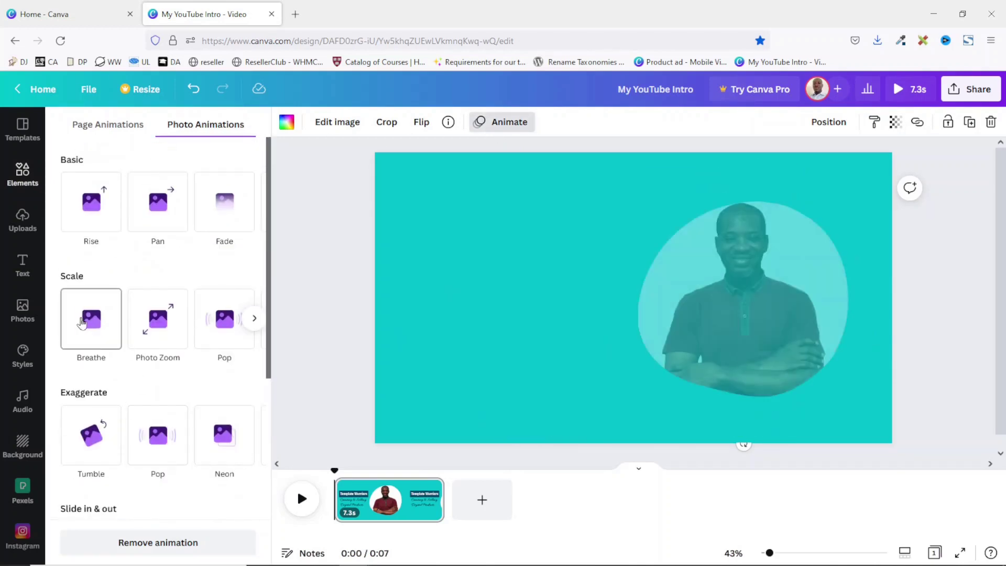
pyautogui.click(159, 323)
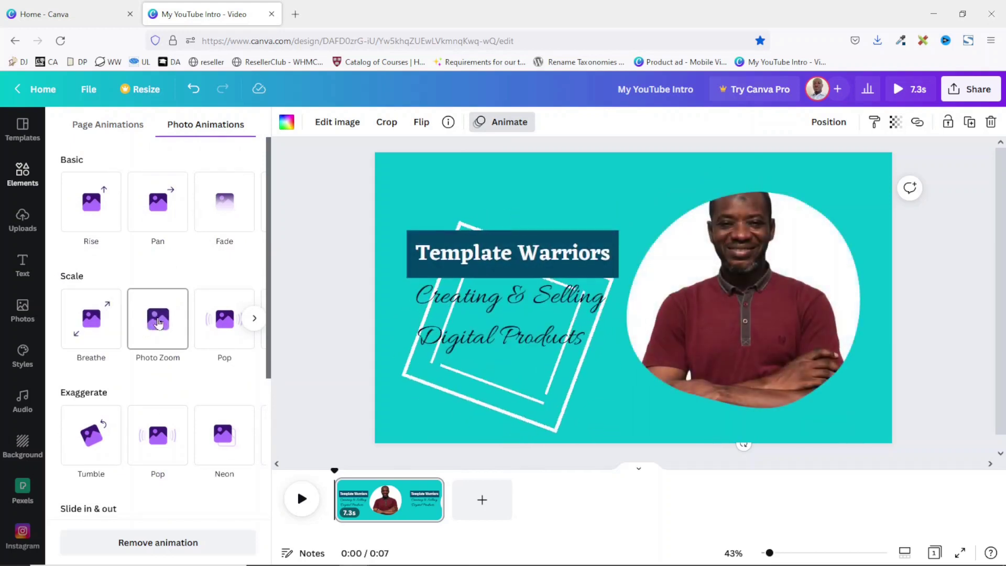
pyautogui.click(220, 329)
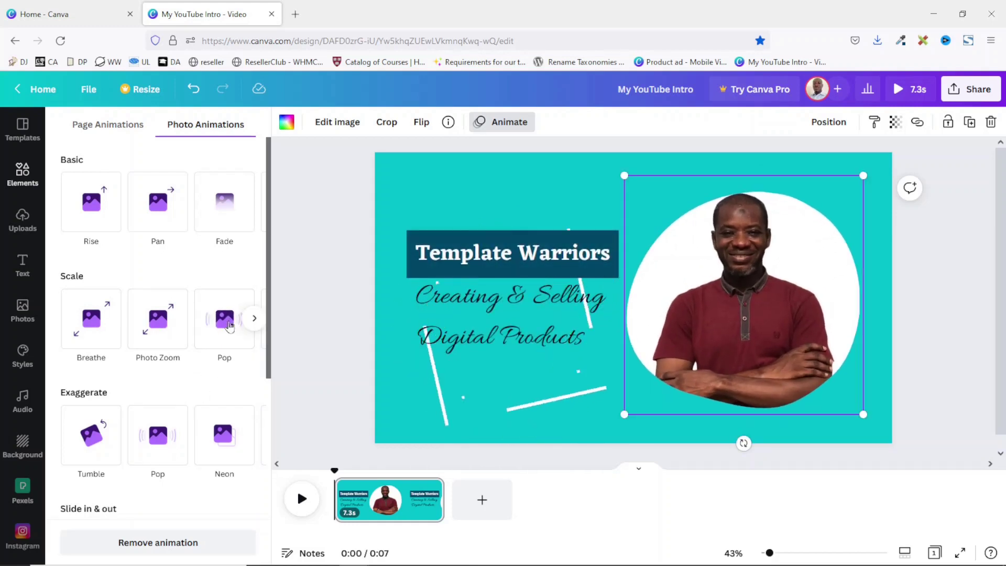
pyautogui.click(159, 328)
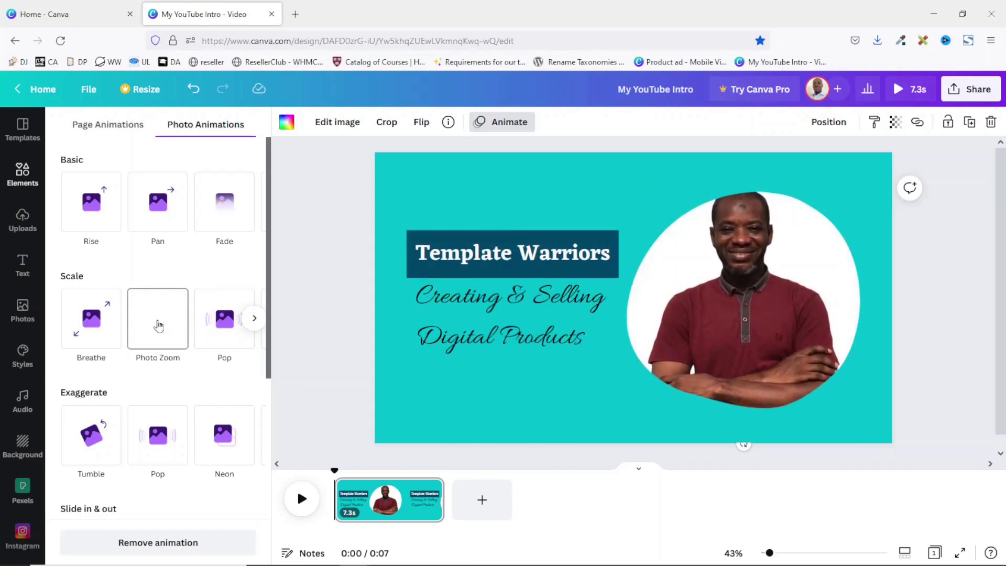
pyautogui.click(159, 324)
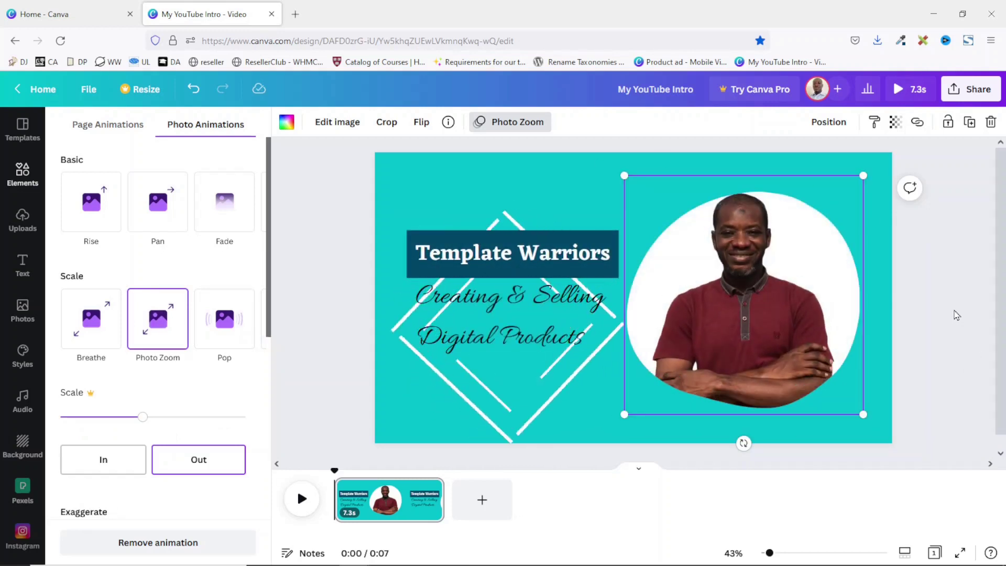
pyautogui.press('Escape')
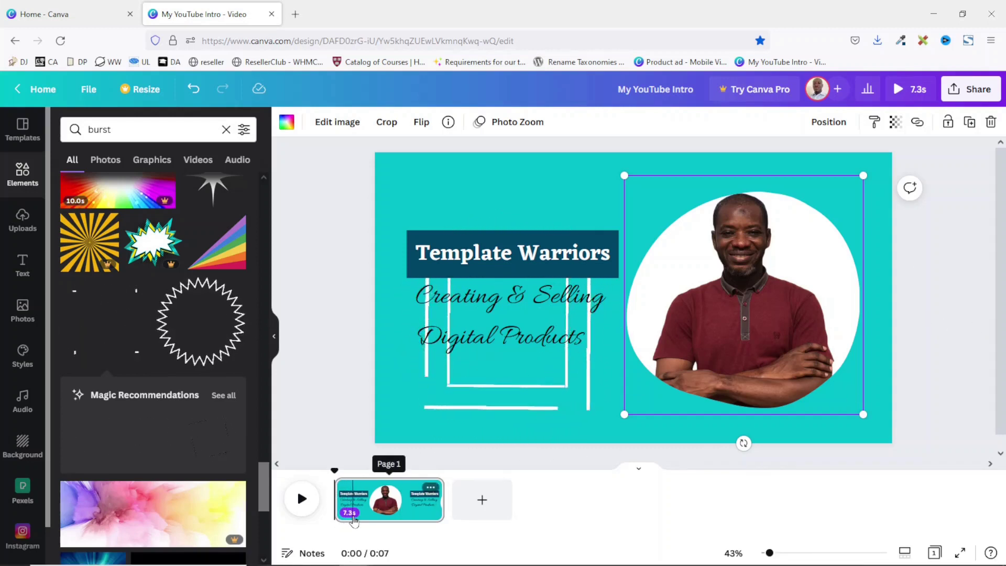
# Step: Set the page duration to 5.0 seconds, then play and close a full-screen preview
pyautogui.click(934, 286)
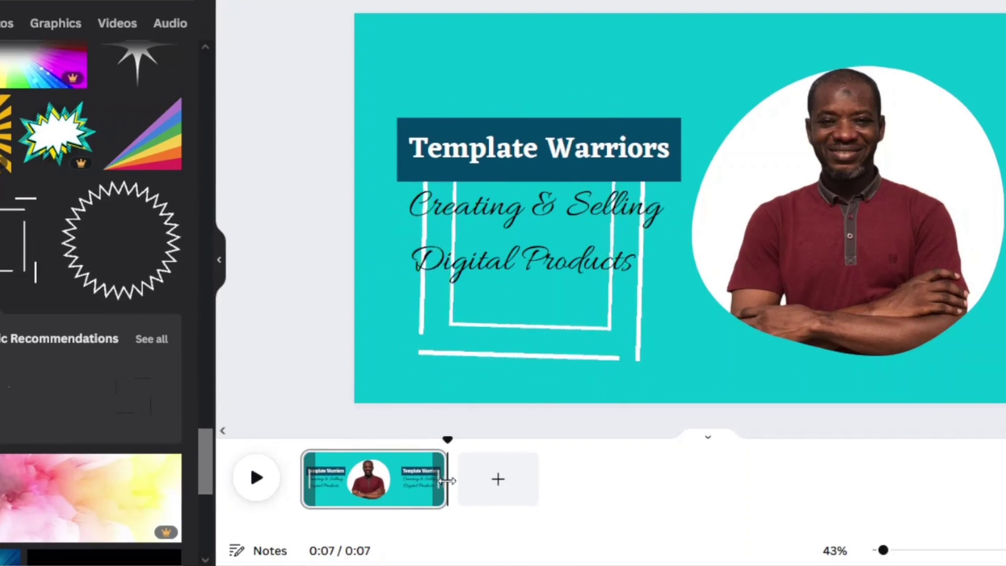
pyautogui.moveTo(443, 479); pyautogui.dragTo(395, 492)
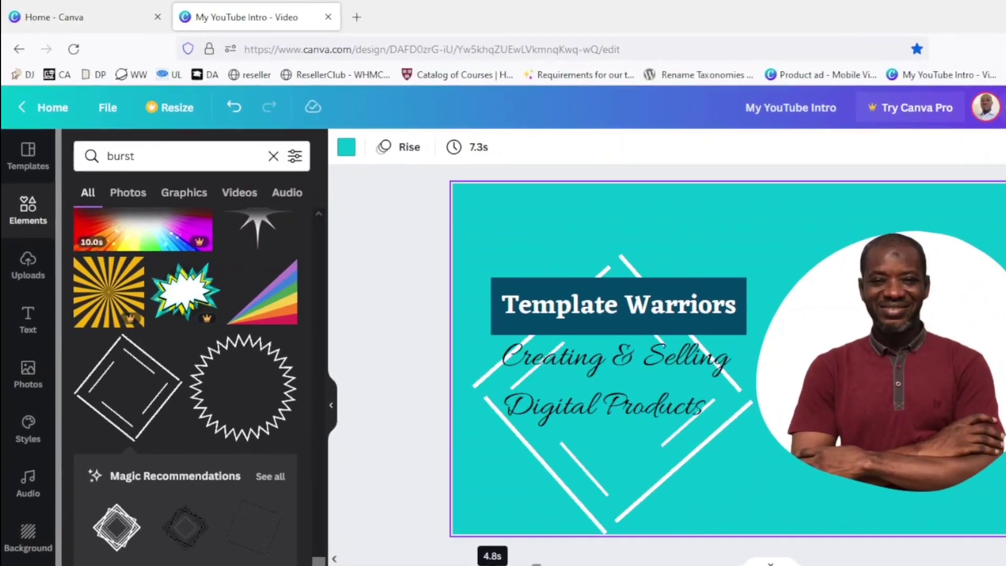
pyautogui.click(480, 153)
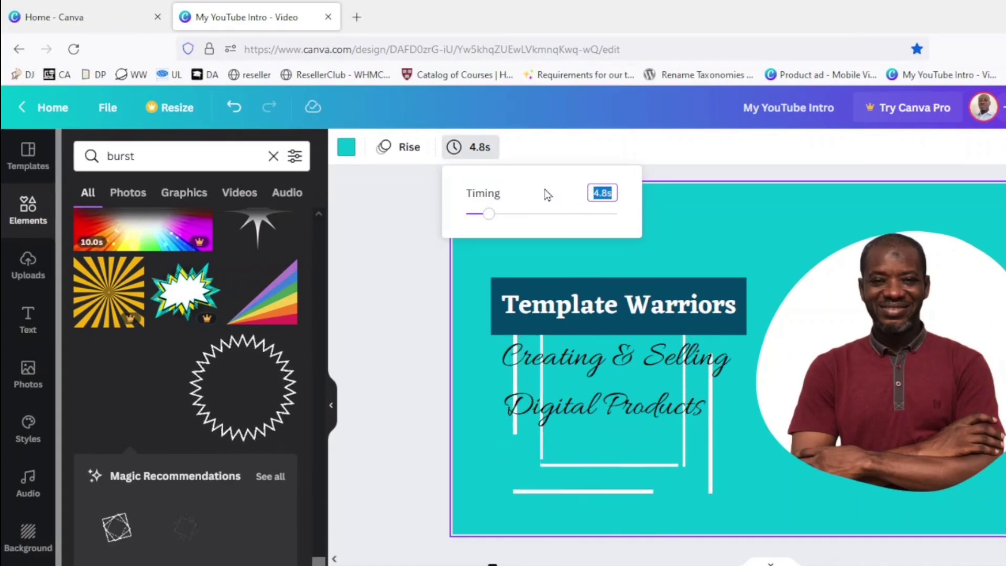
pyautogui.write('5')
pyautogui.press('Return')
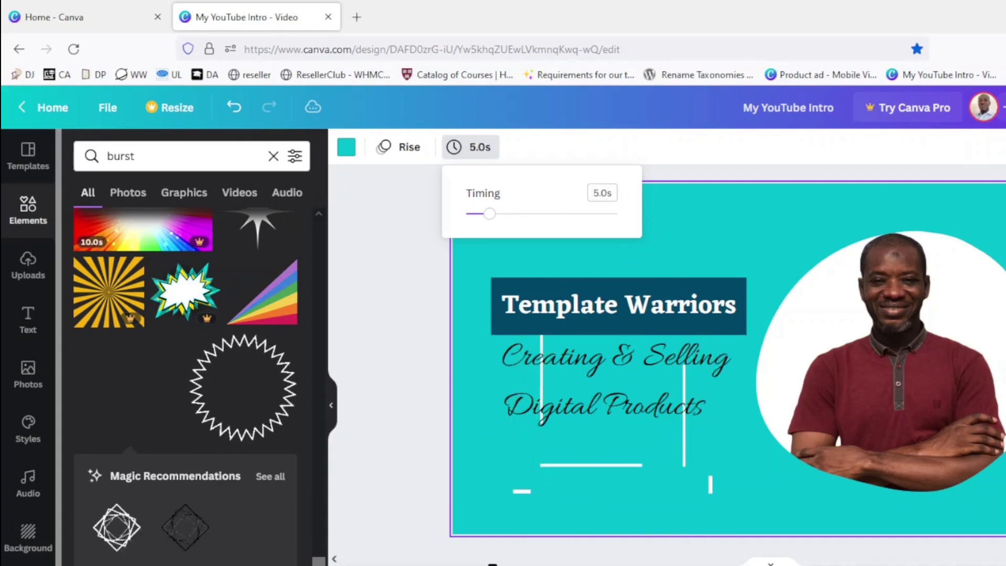
pyautogui.click(409, 275)
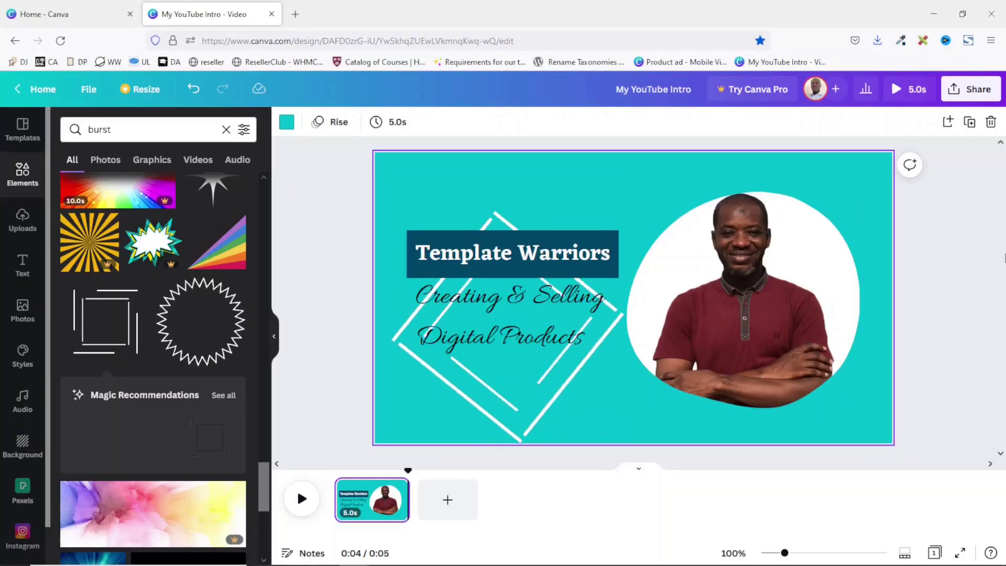
pyautogui.click(902, 93)
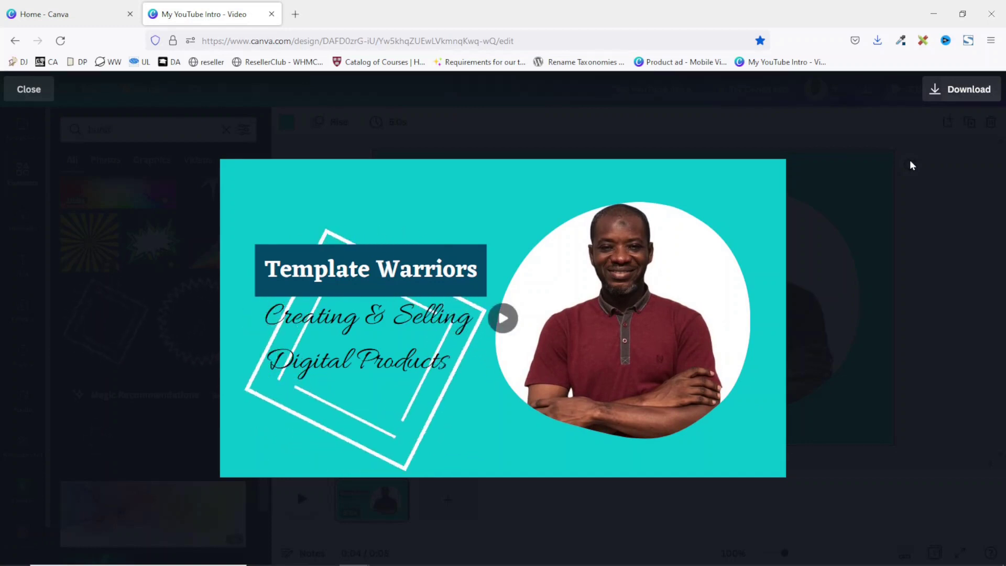
pyautogui.click(29, 90)
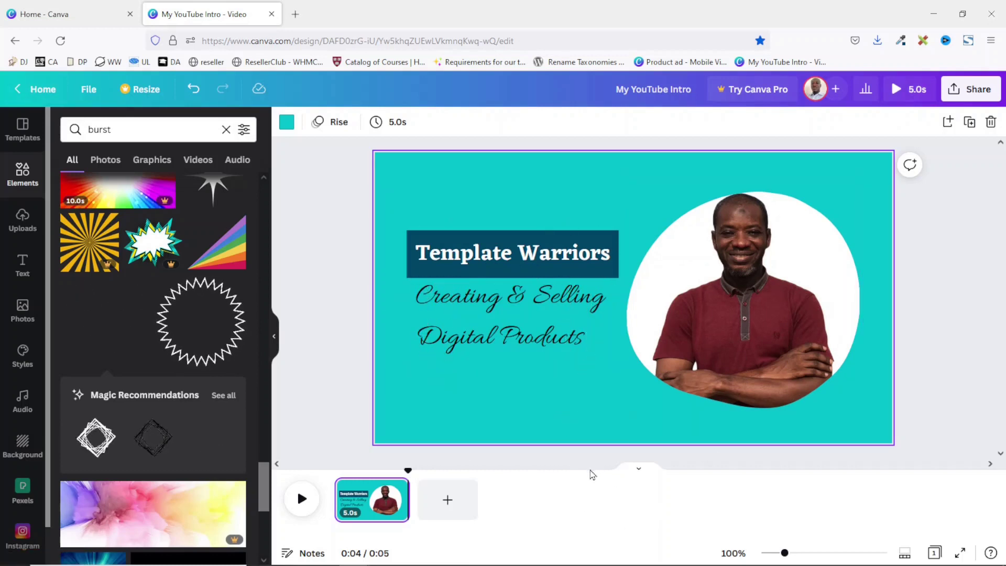
# Step: Browse Canva's Audio library tracks, then switch to the yt intro folder holding the intro sound
pyautogui.click(21, 401)
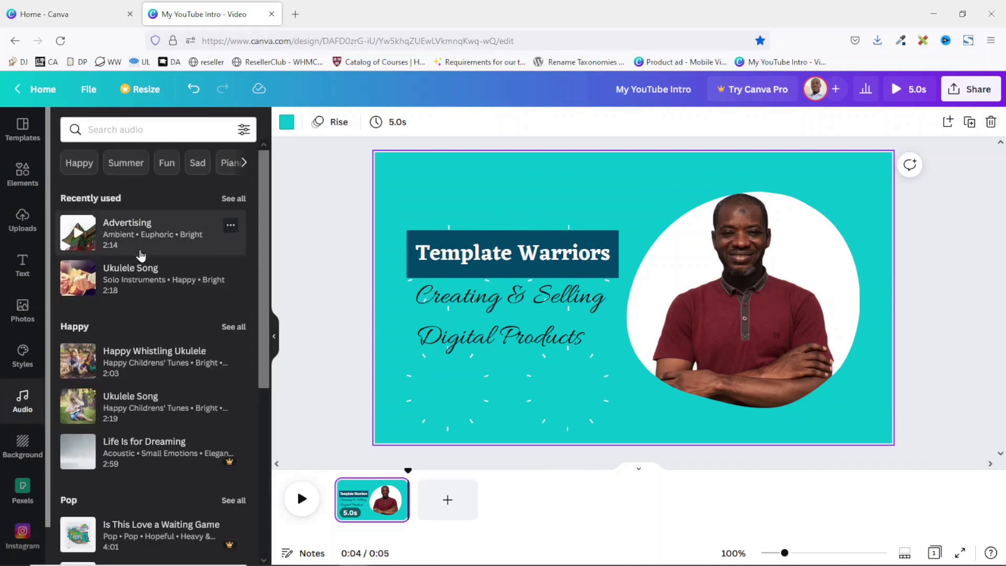
pyautogui.scroll(-10, 147, 272)
pyautogui.scroll(10, 162, 351)
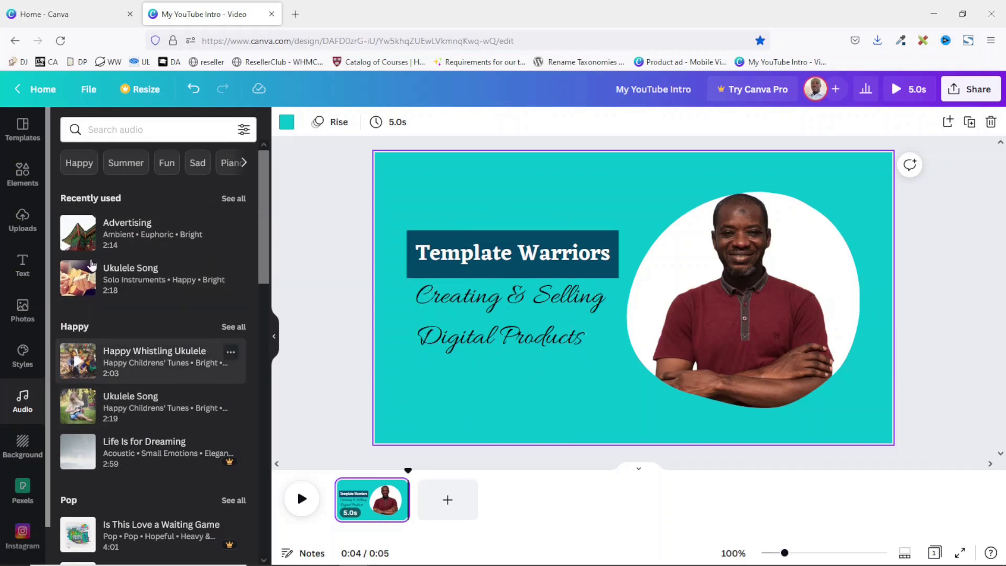
pyautogui.hotkey('alt', 'Tab')
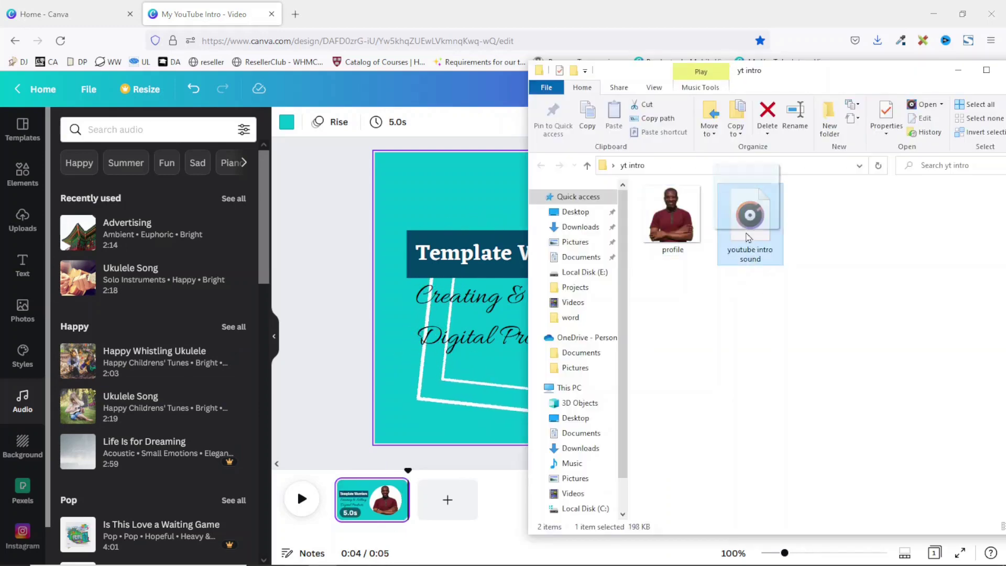
# Step: Upload youtube intro sound.mp3, add it as a 5.0s soundtrack from the start, and preview it
pyautogui.moveTo(216, 320); pyautogui.dragTo(131, 325)
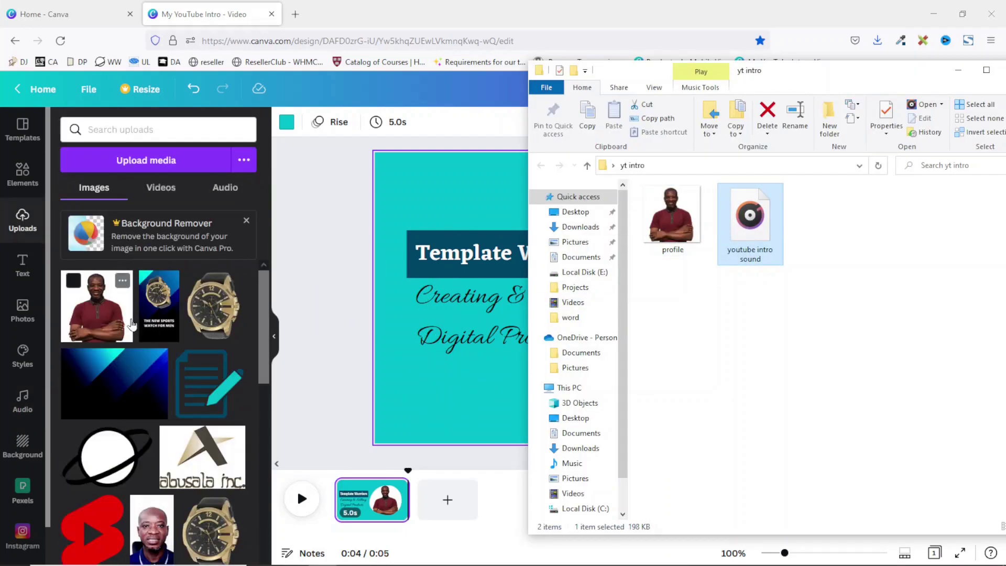
pyautogui.click(961, 77)
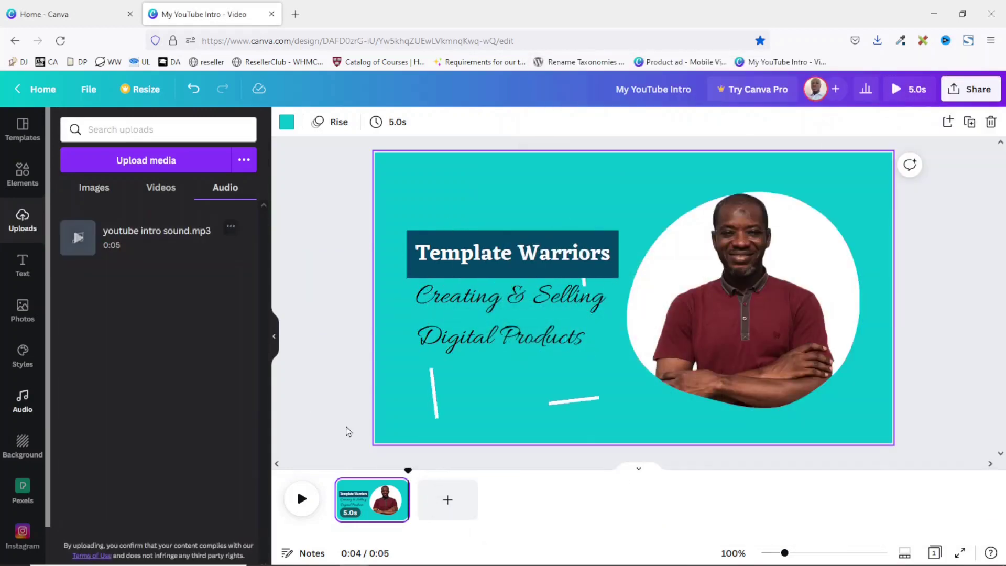
pyautogui.moveTo(409, 470); pyautogui.dragTo(313, 476)
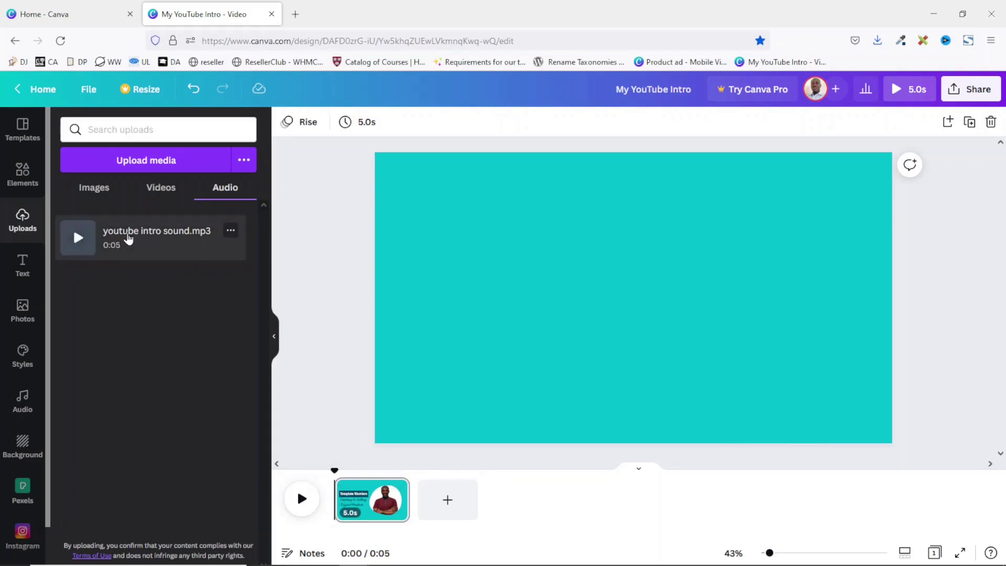
pyautogui.click(128, 238)
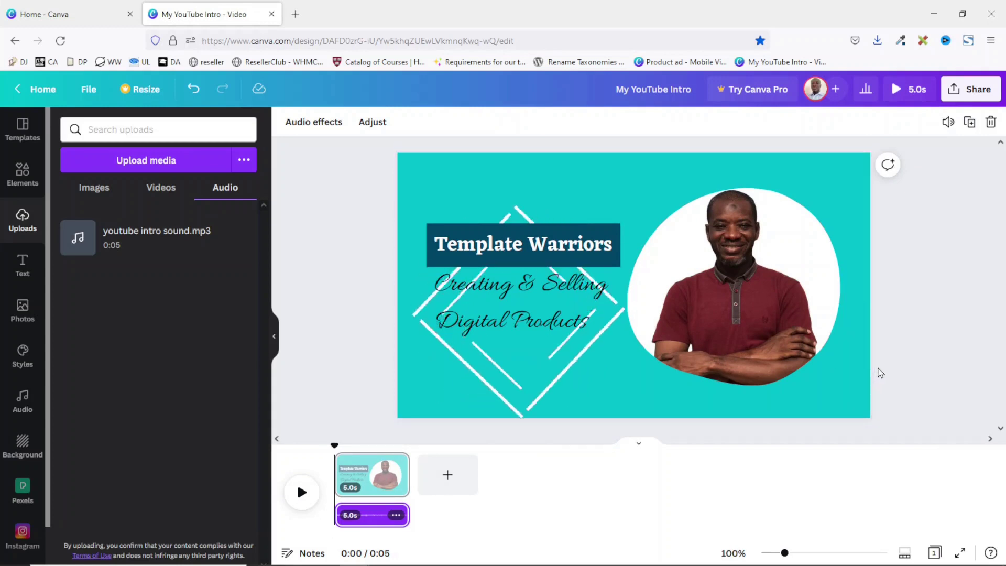
pyautogui.click(909, 89)
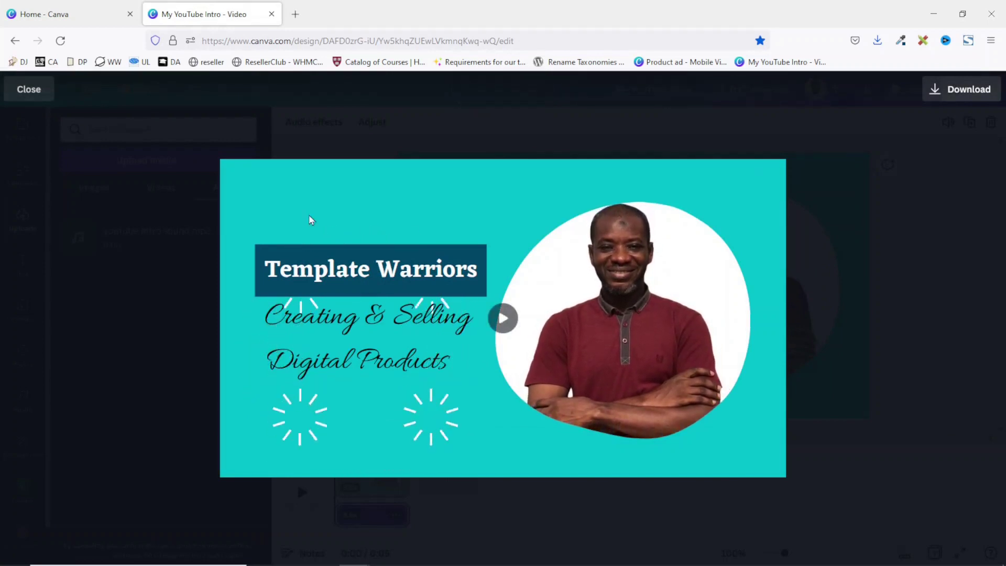
# Step: Close the full-screen preview of the intro with its new soundtrack
pyautogui.click(25, 90)
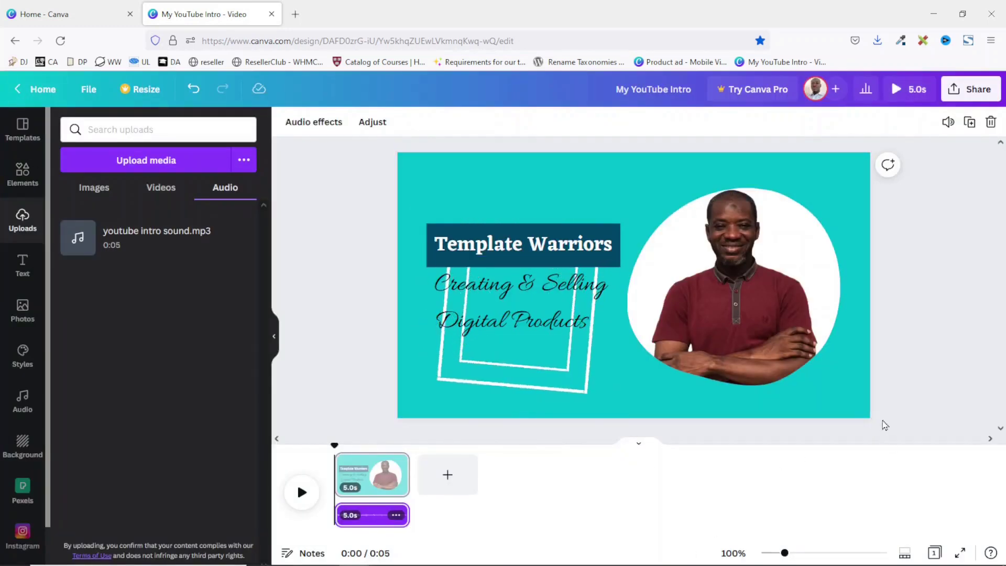
# Step: Download the design as an MP4 video and play My YouTube Intro.mp4
pyautogui.click(962, 92)
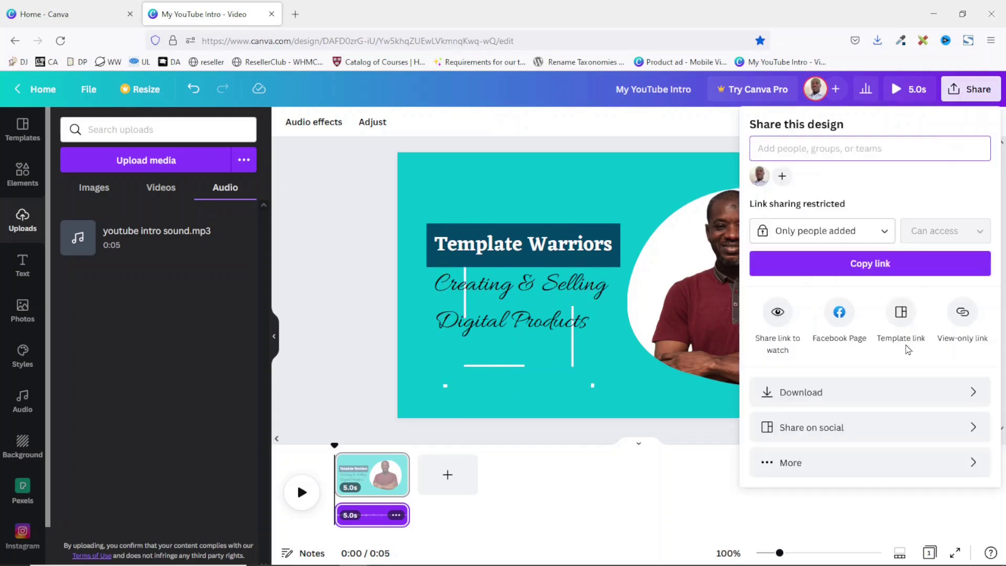
pyautogui.click(815, 394)
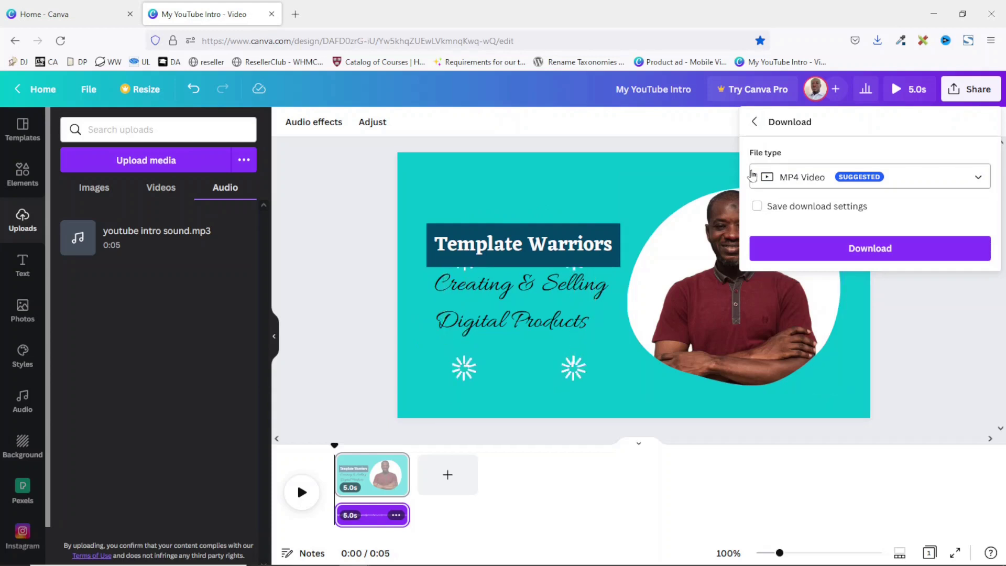
pyautogui.click(854, 248)
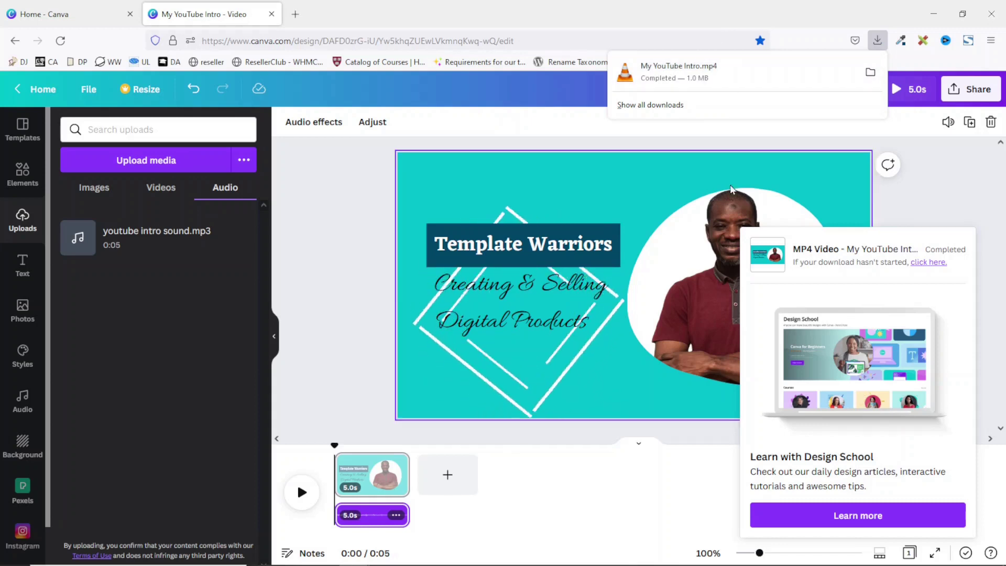
pyautogui.click(681, 78)
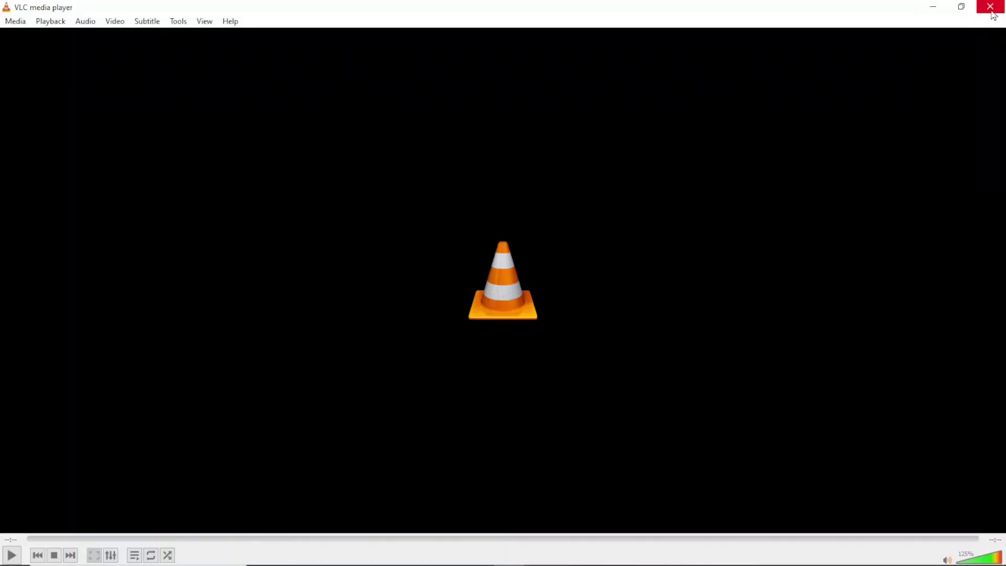
# Step: Close VLC media player after the exported intro finishes playing
pyautogui.click(989, 7)
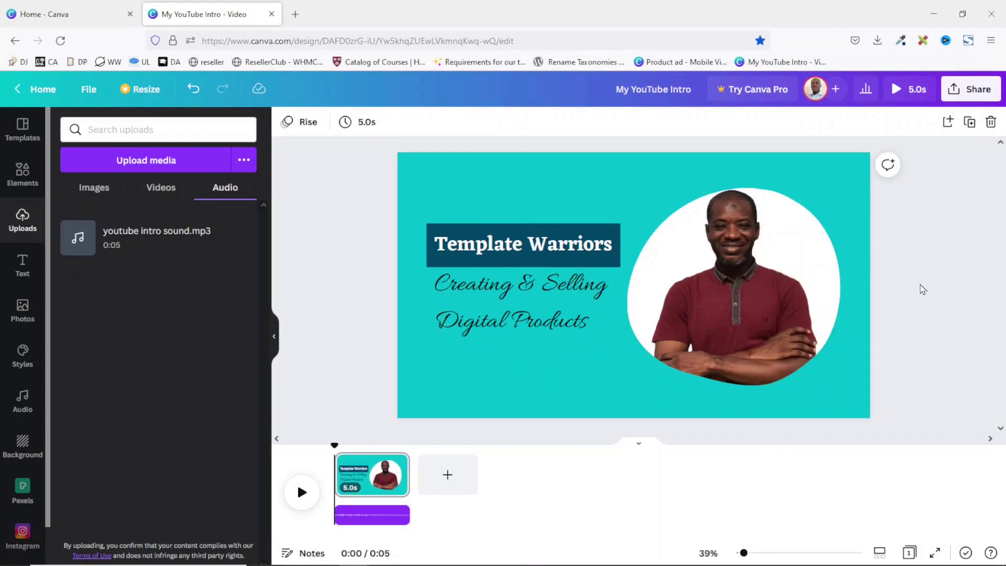